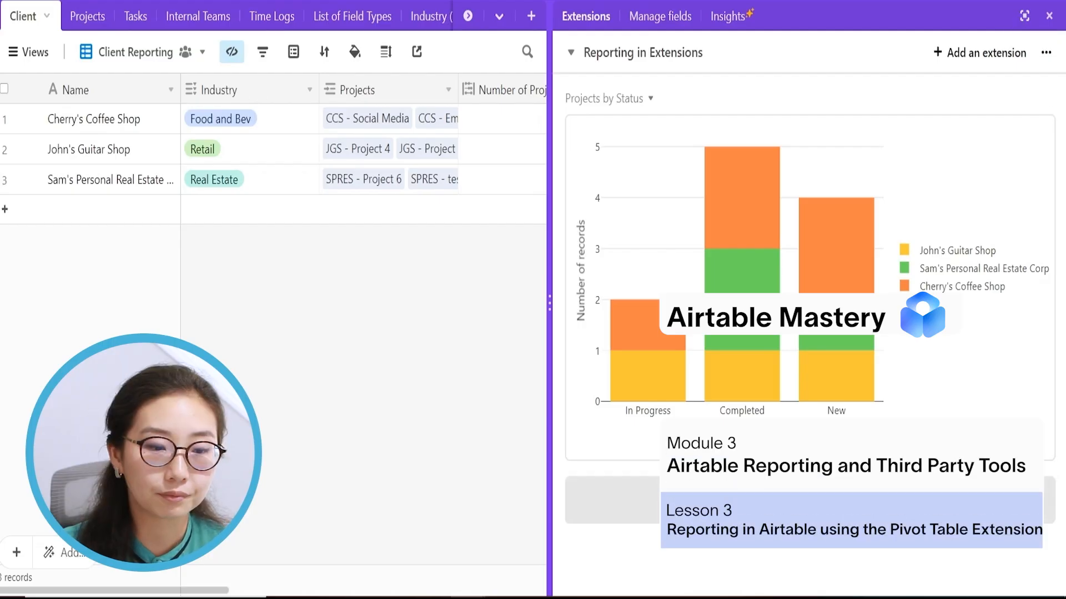
Add the Pivot table extension from the marketplace to the Reporting in Extensions dashboard
left_click(755, 500)
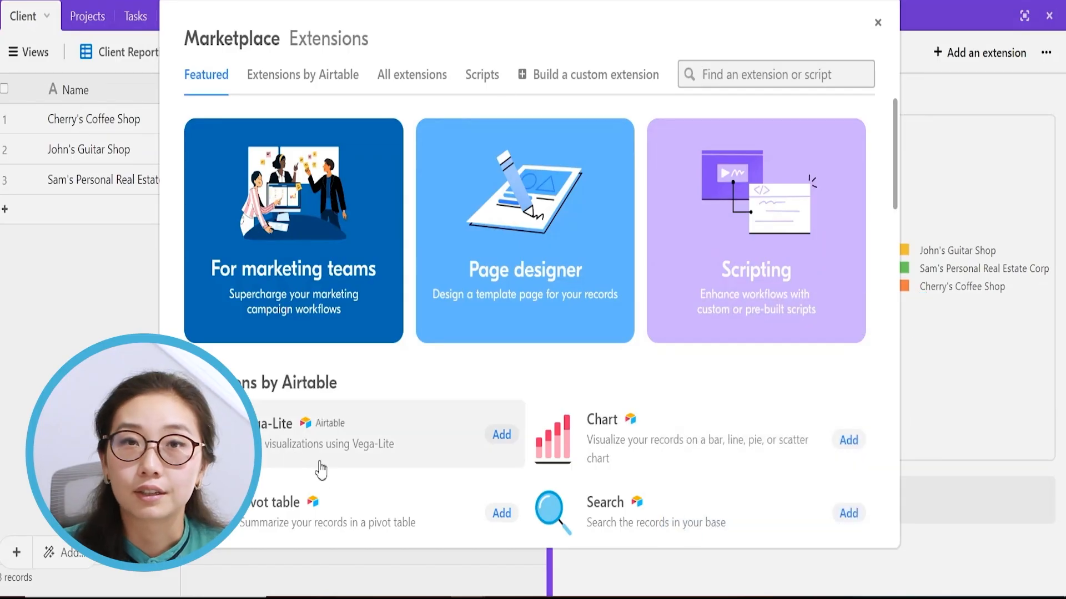
left_click(315, 513)
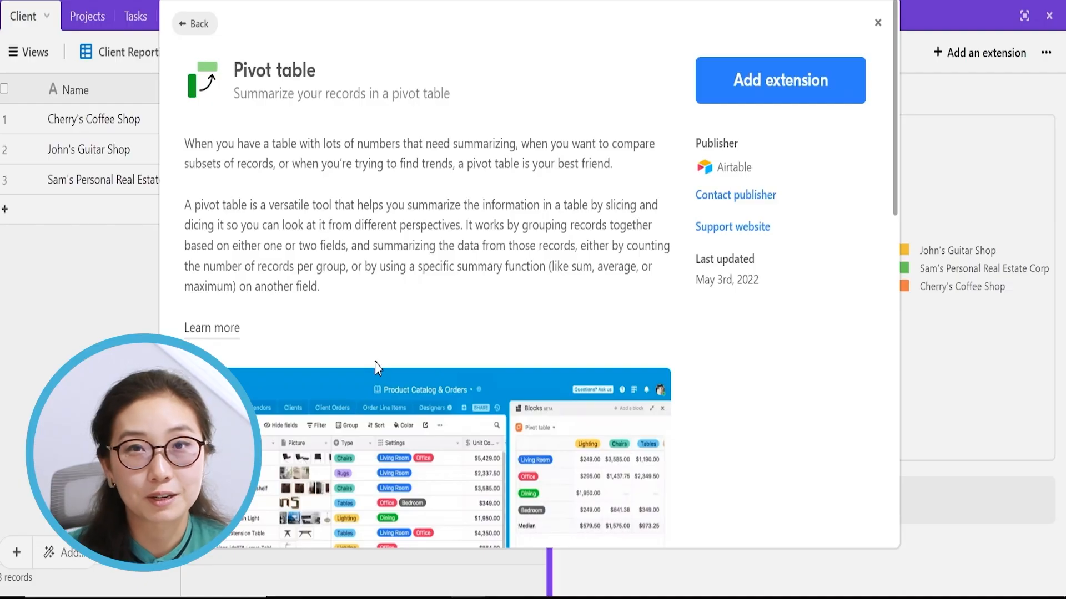
left_click(784, 80)
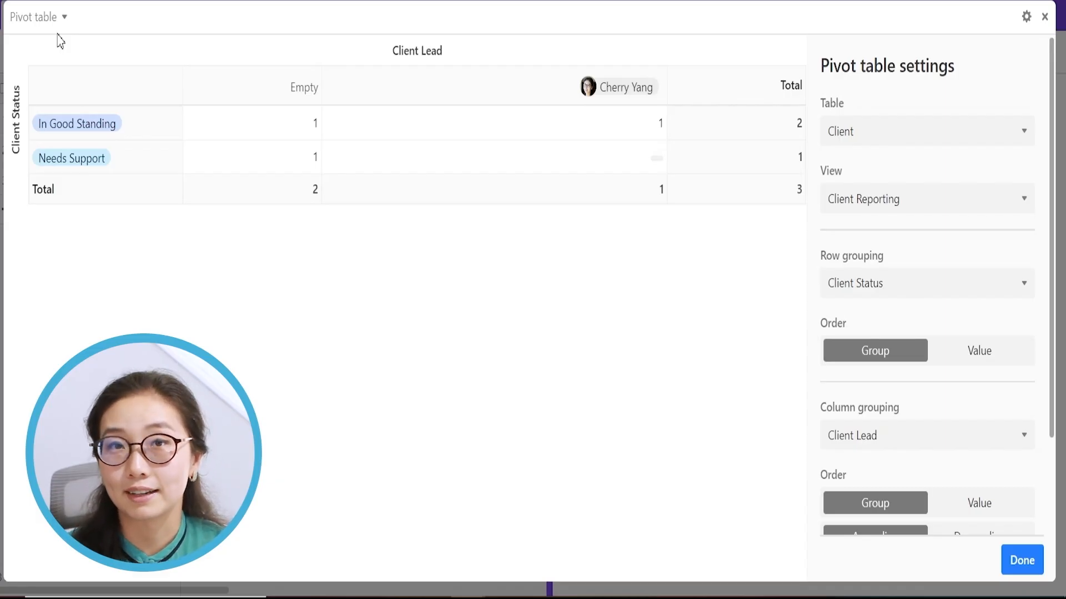
Set the pivot table's source to the Projects table and its All Projects view
left_click(928, 136)
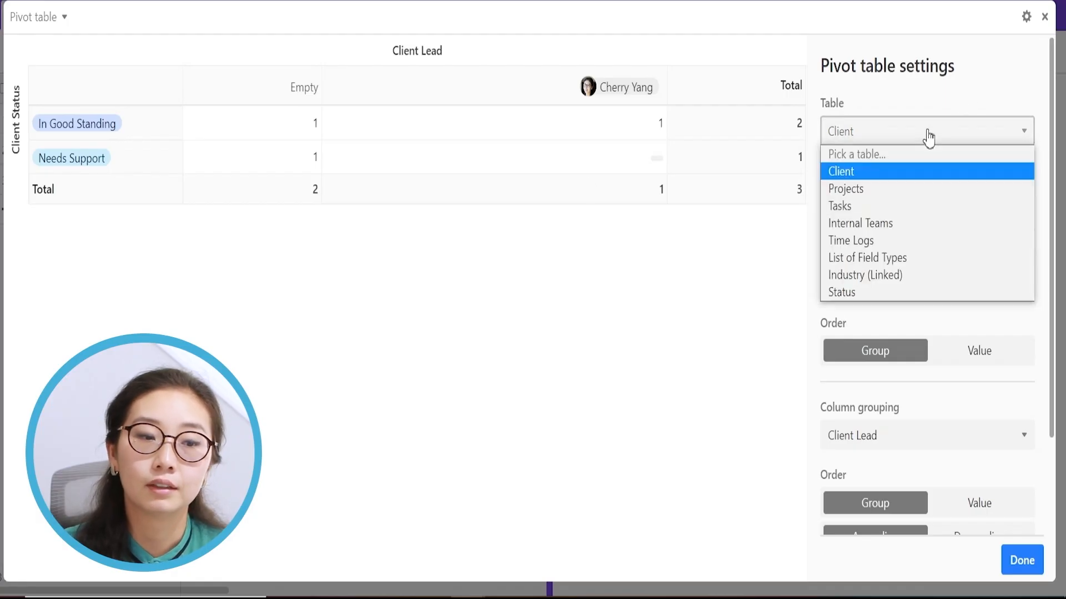
left_click(899, 203)
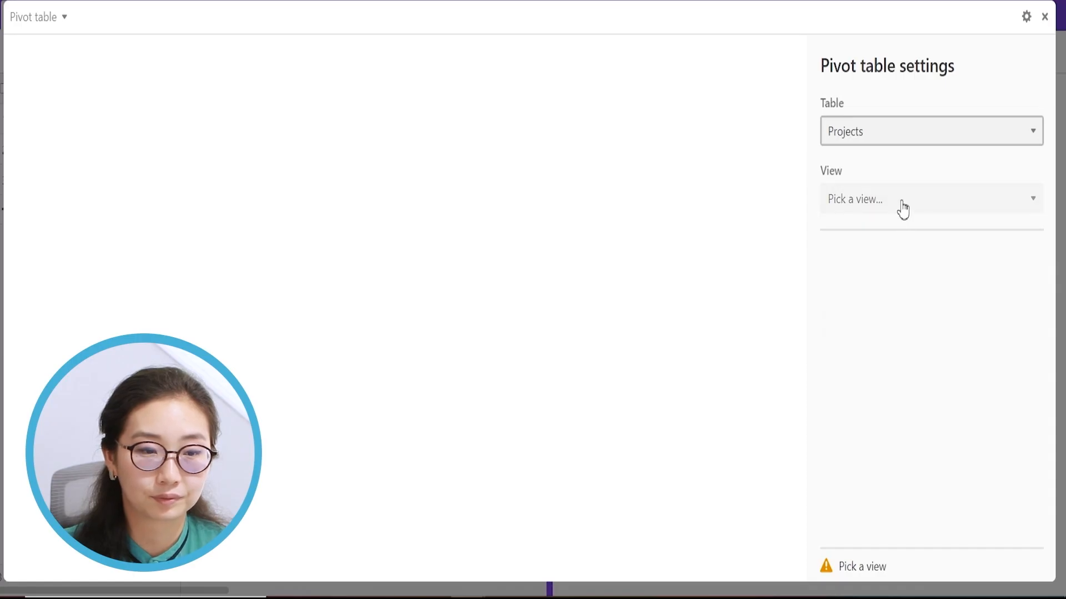
left_click(902, 210)
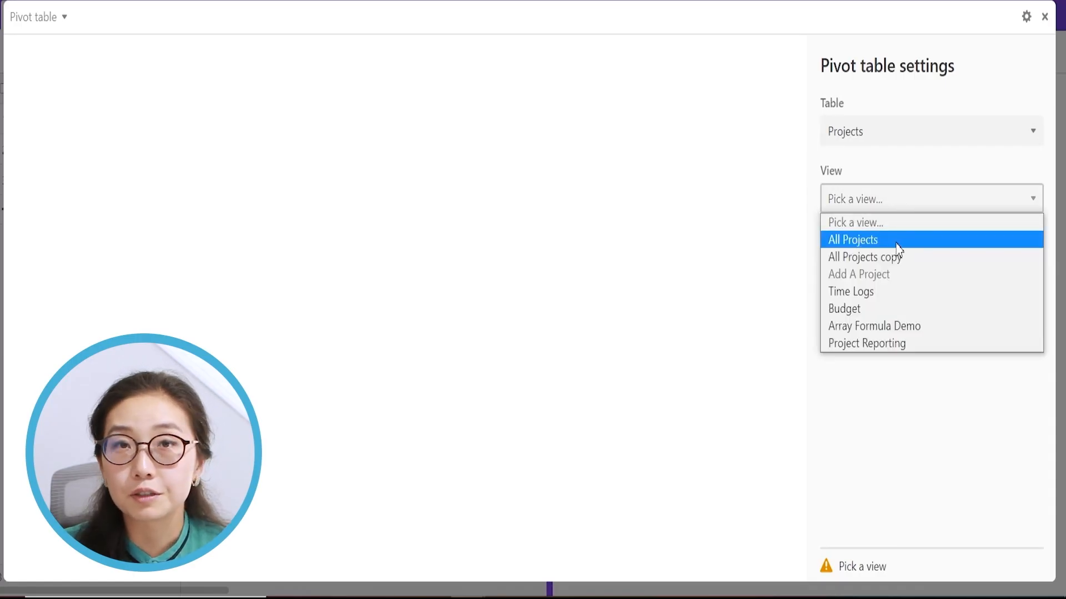
left_click(897, 245)
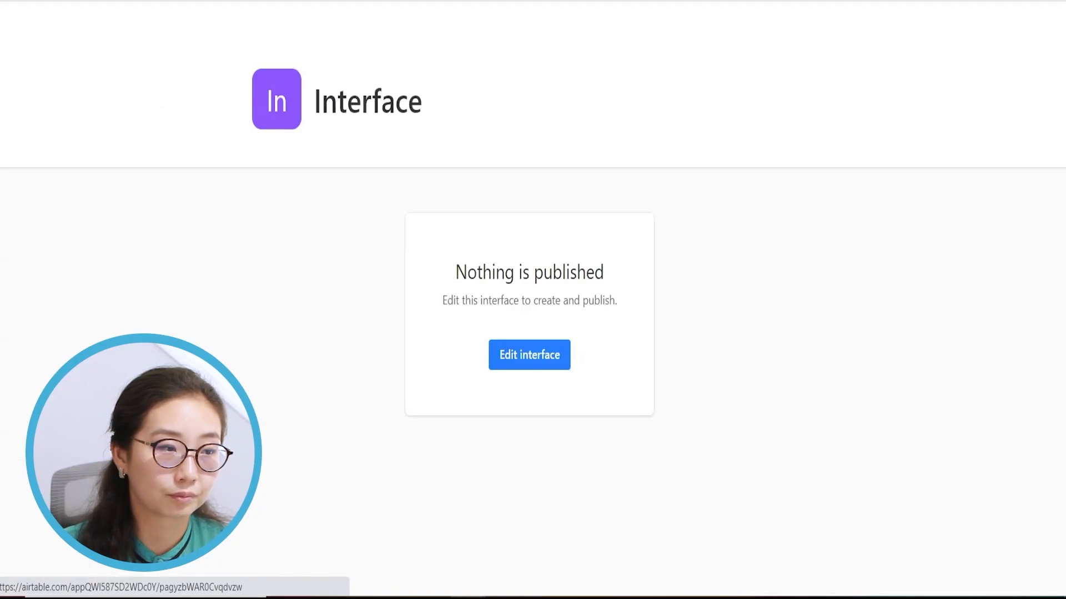
Return to the base and create a collaborative grid view named "Pivot Table: All Projects" in the Projects table
left_click(106, 124)
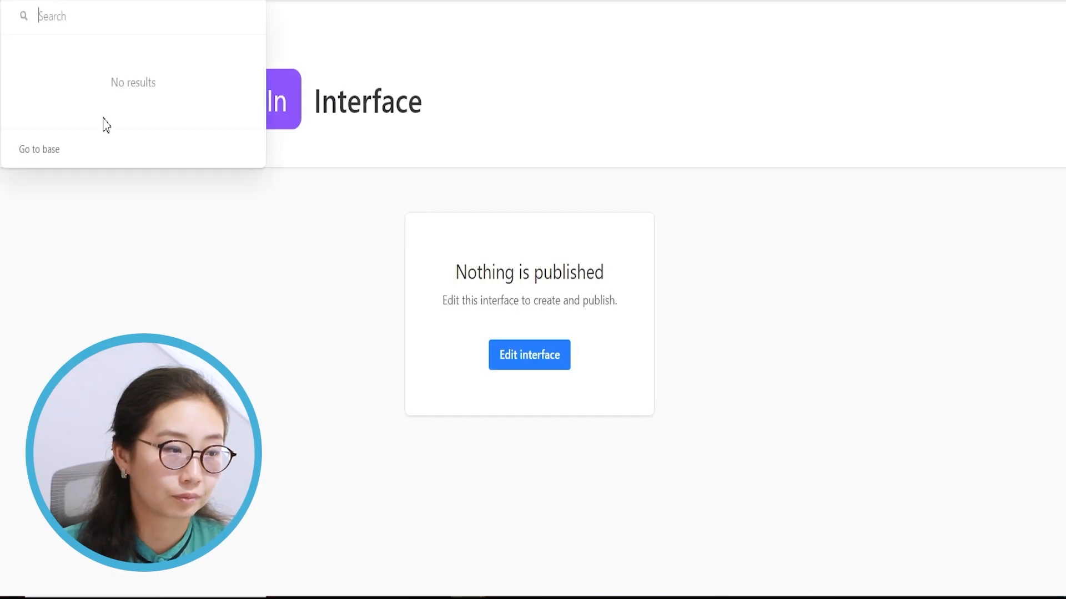
left_click(30, 150)
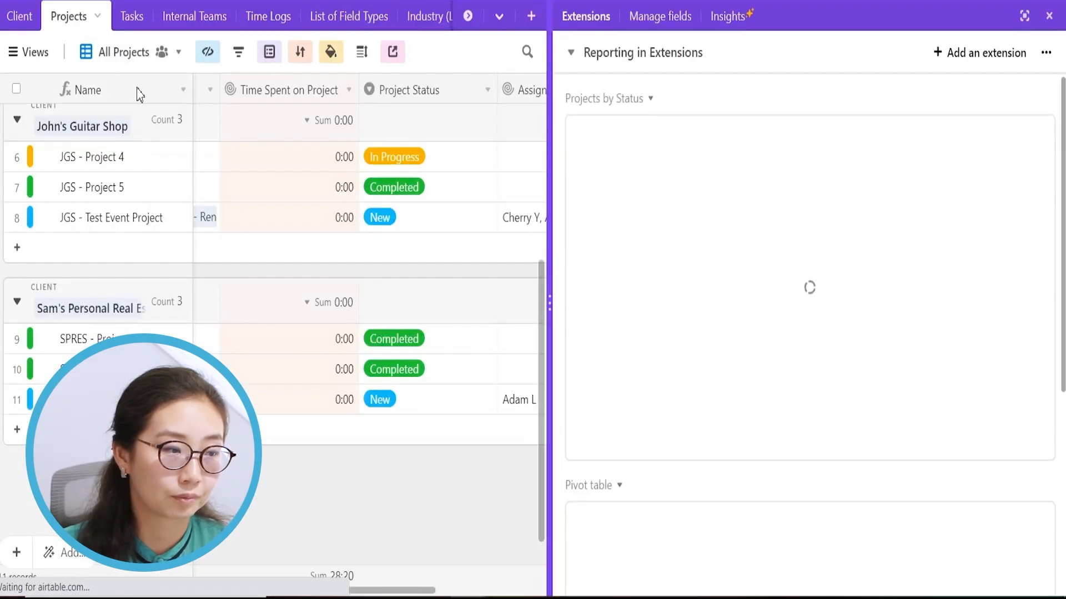
left_click(28, 51)
left_click(58, 356)
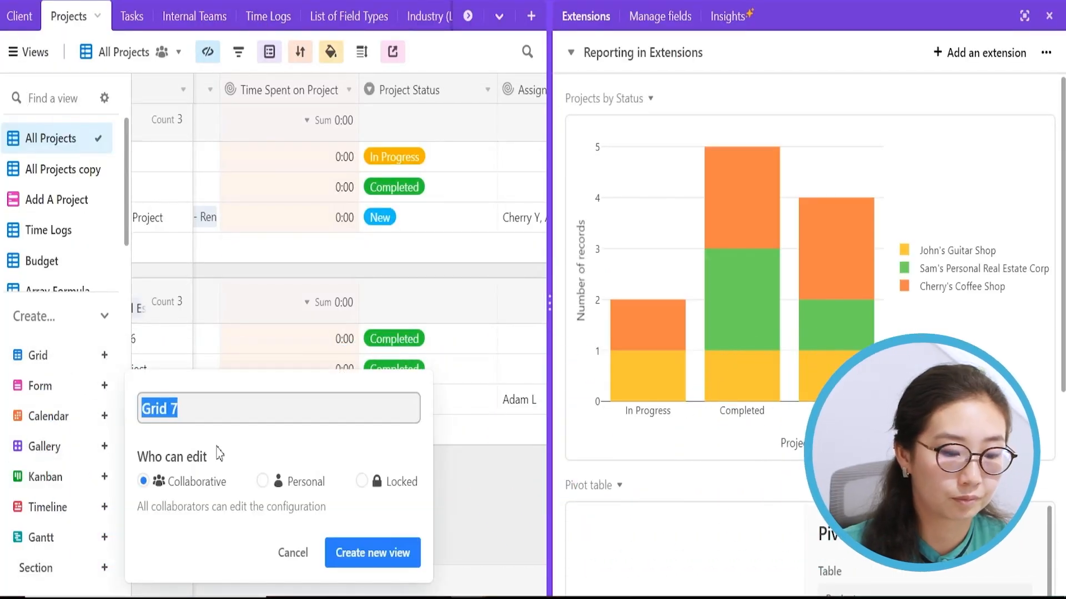
type("Privo")
key("BackSpace")
key("BackSpace")
key("BackSpace")
key("BackSpace")
type("ivot Table: All Projects")
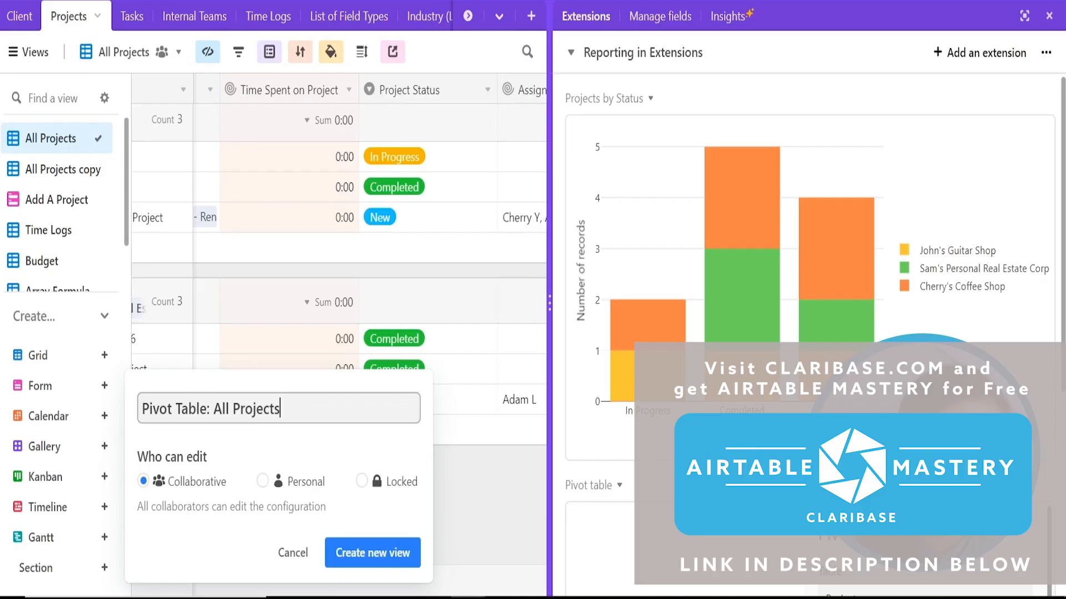
left_click(371, 553)
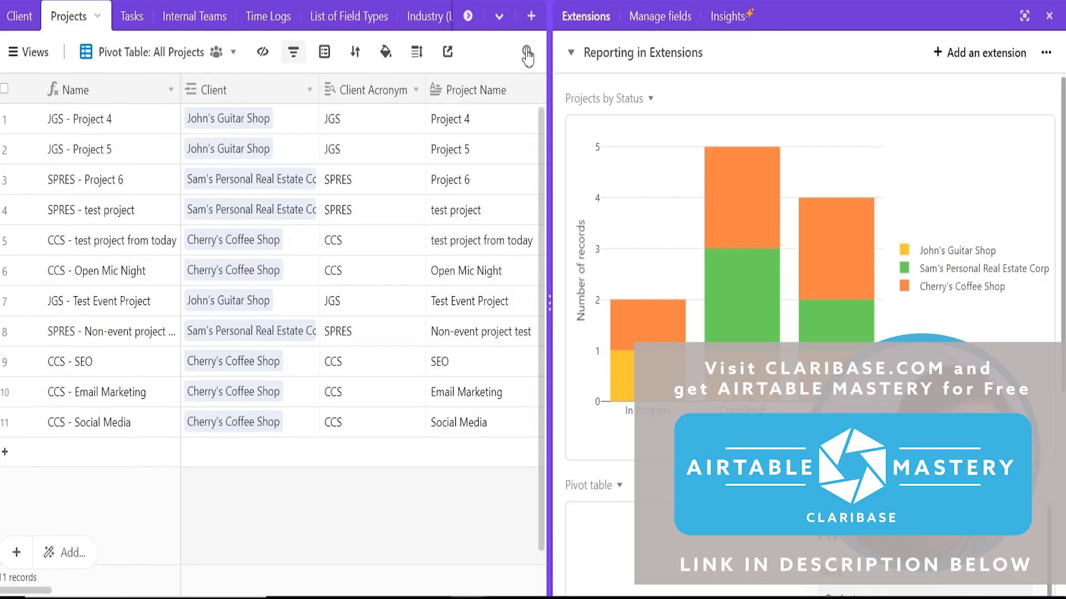
Lock the "Pivot Table: All Projects" view without adding an explanation
left_click(224, 55)
mouse_move(167, 100)
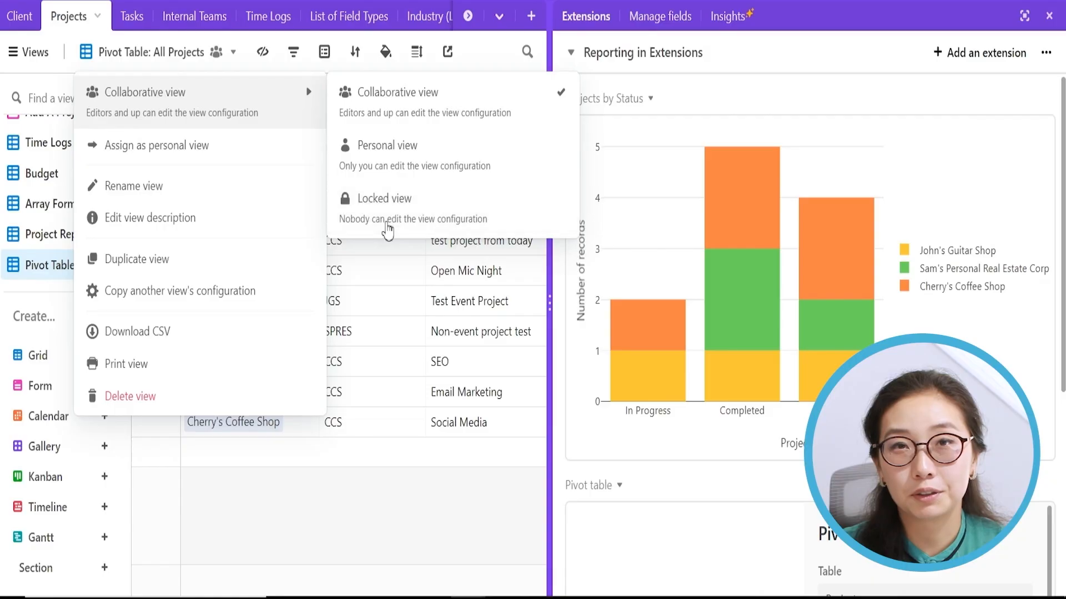
left_click(387, 225)
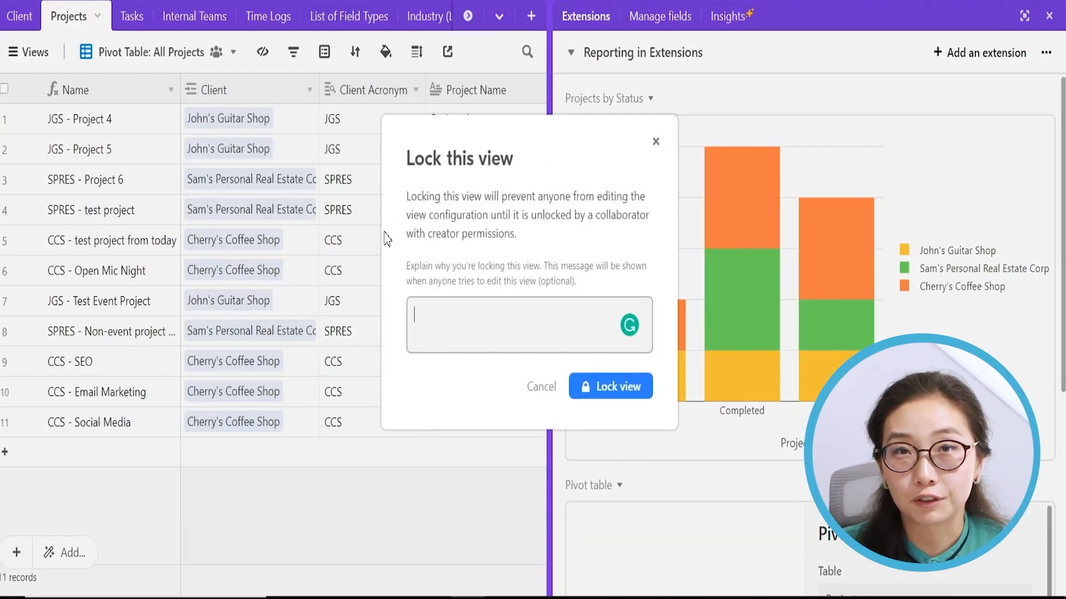
left_click(637, 397)
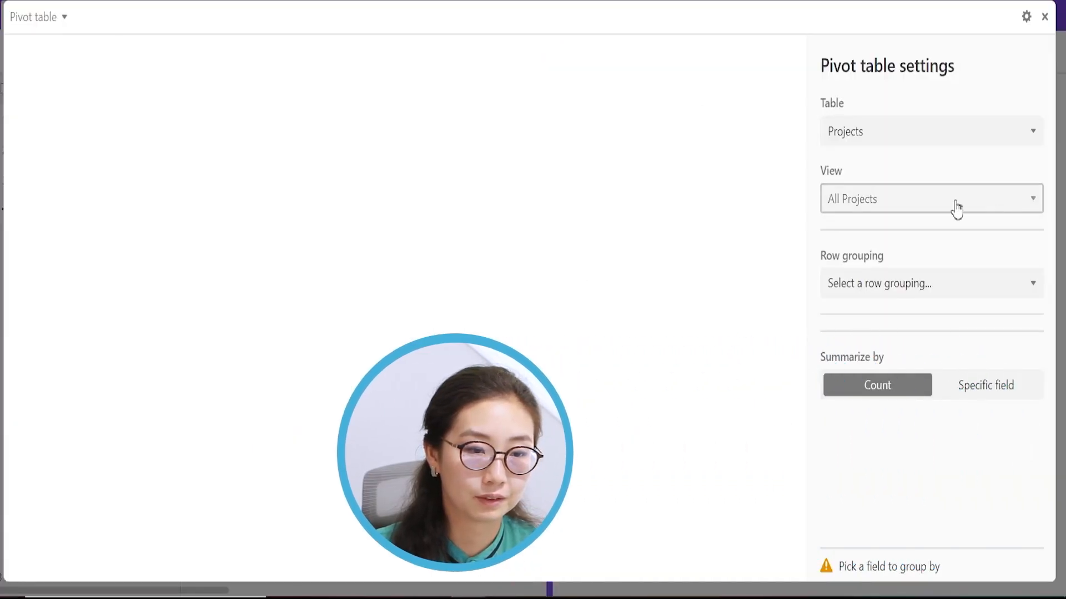
Switch the pivot table to the "Pivot Table: All Projects" view and group its rows by Client
left_click(909, 206)
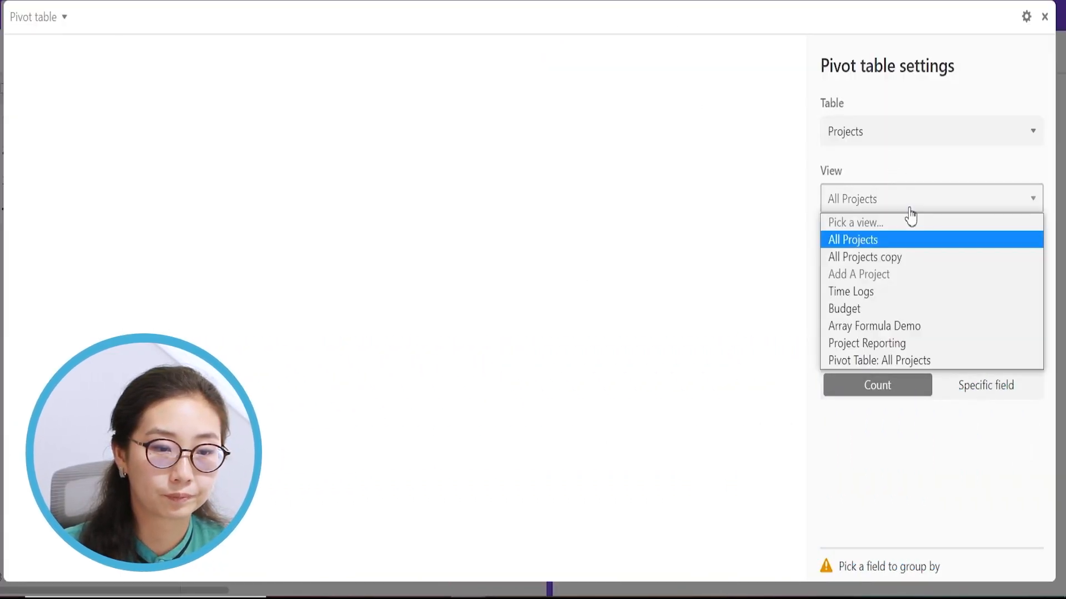
left_click(895, 360)
left_click(889, 286)
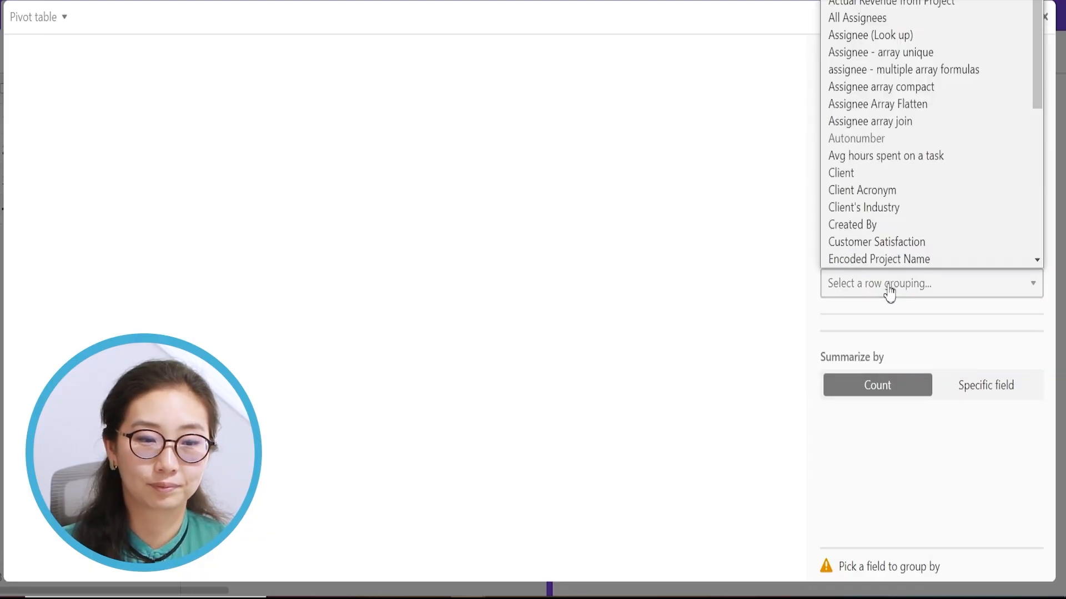
left_click(921, 302)
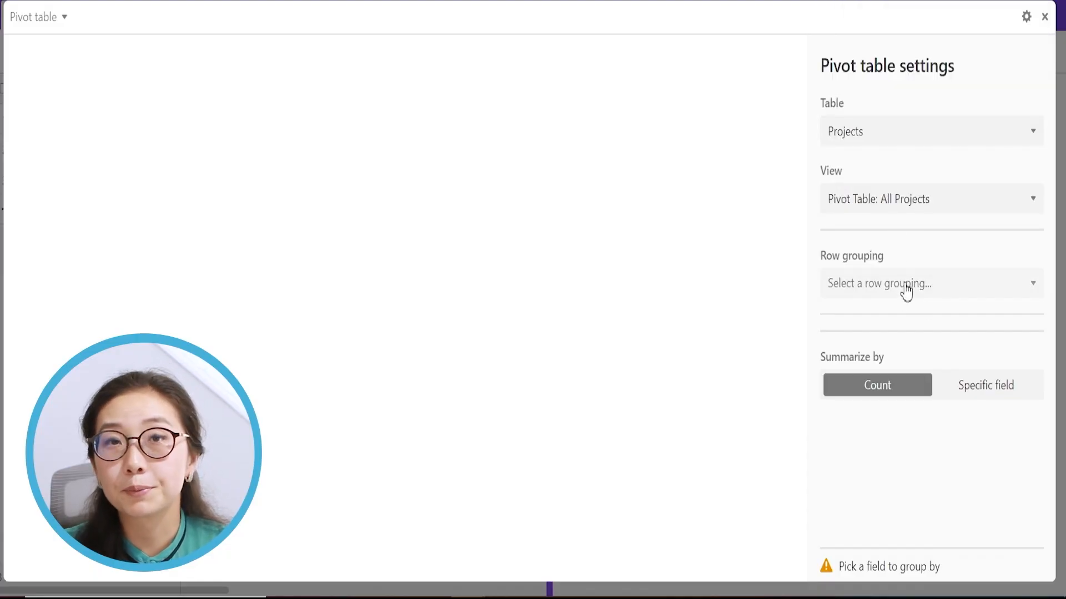
left_click(906, 288)
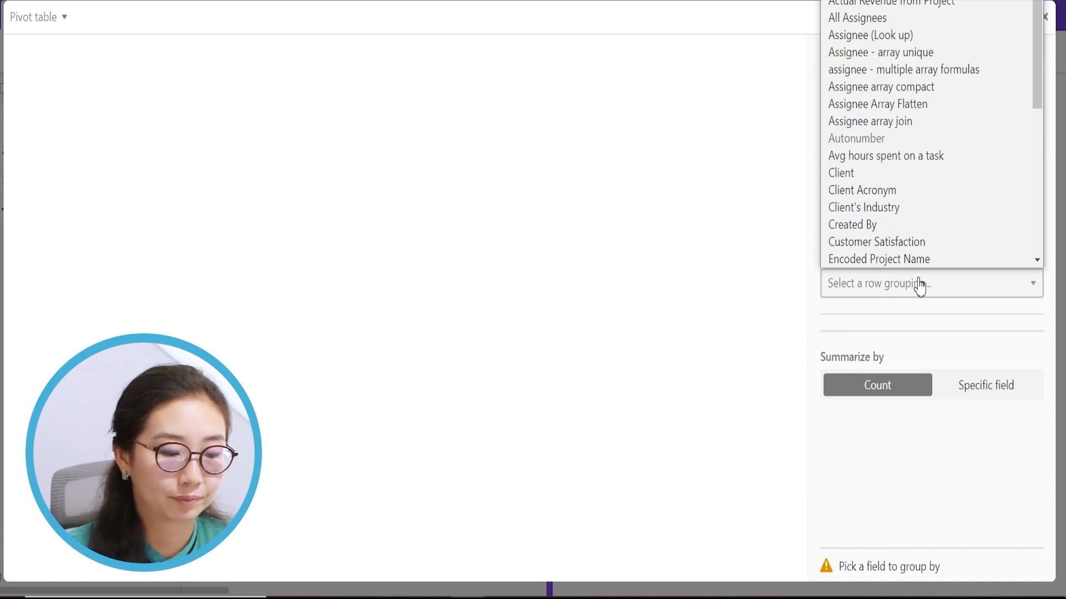
key("c")
left_click(891, 140)
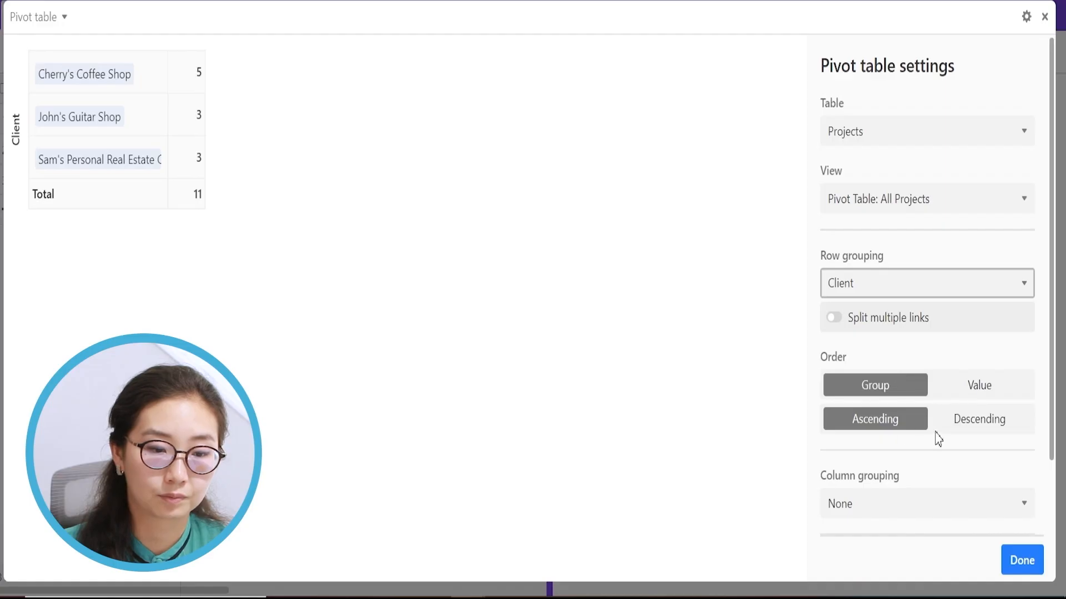
Group the pivot table's columns by Project Status, then finish its settings and close the expanded extension
scroll(938, 438, "down", 2)
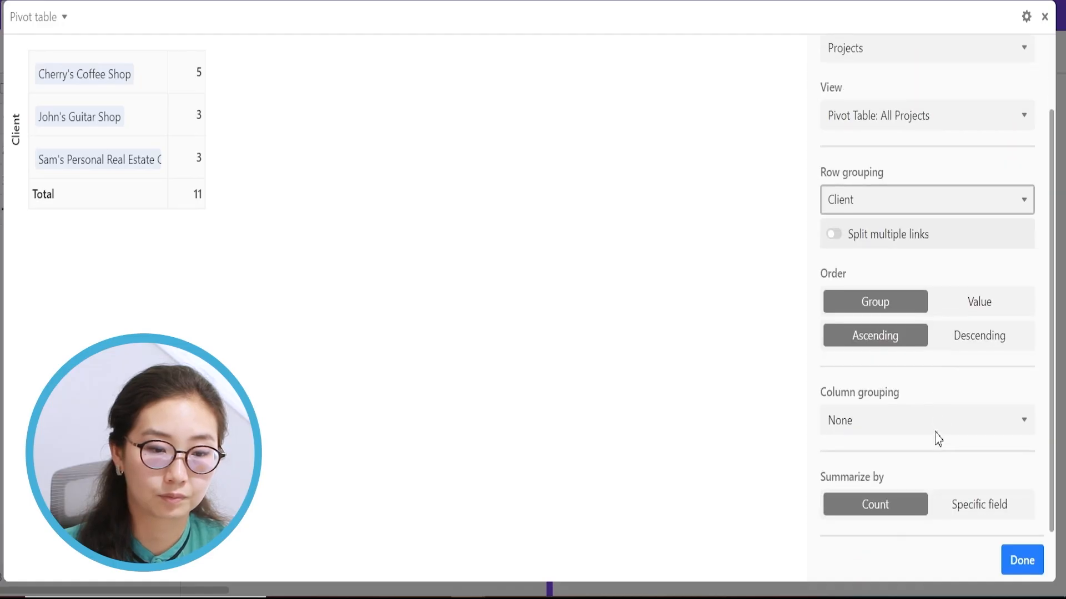
left_click(899, 426)
key("s")
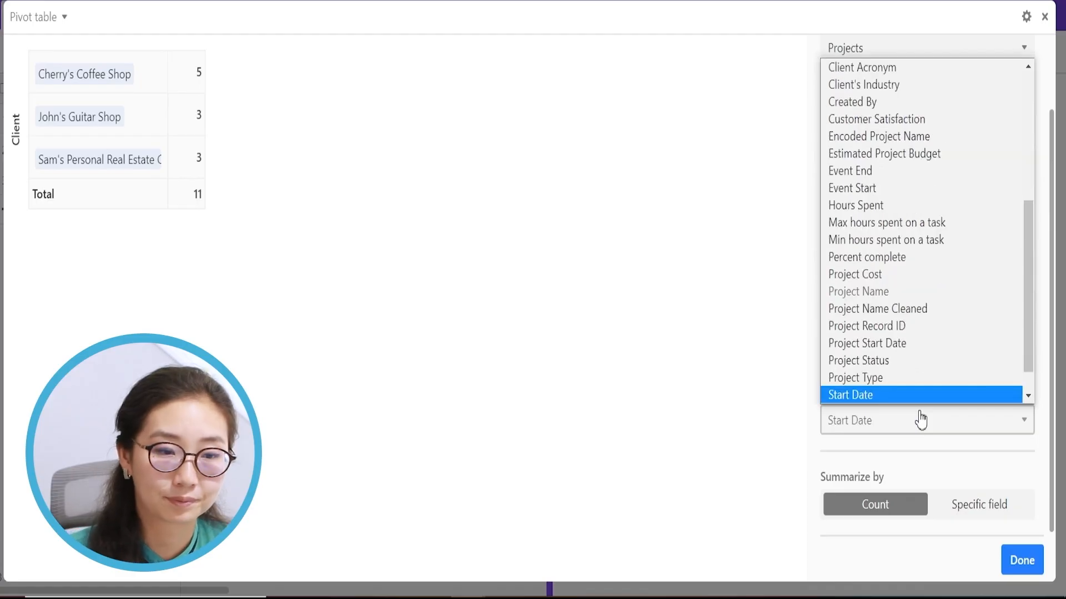
scroll(926, 337, "down", 1)
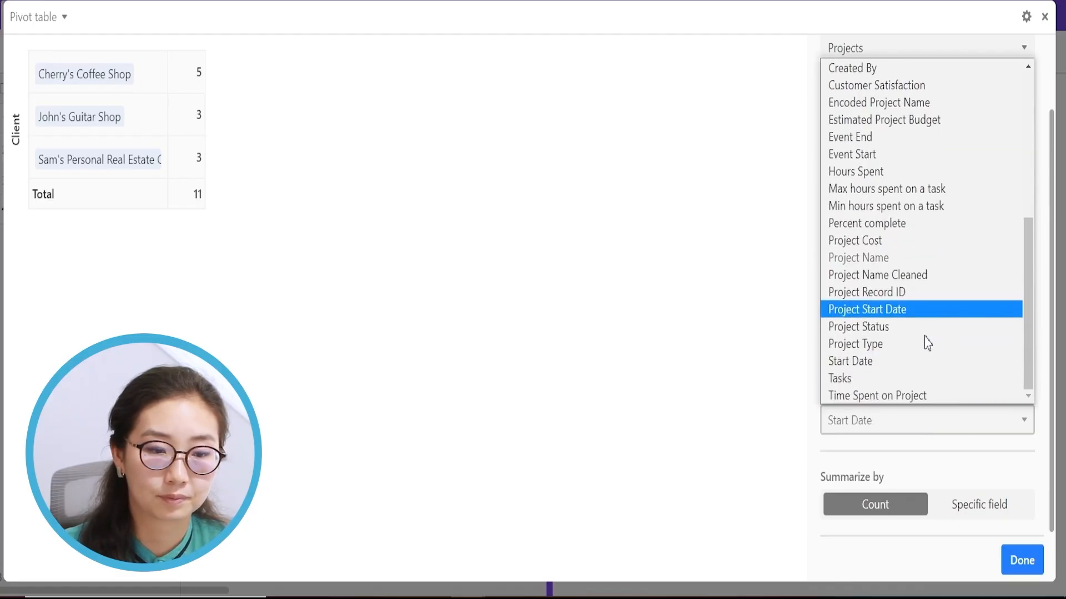
left_click(874, 332)
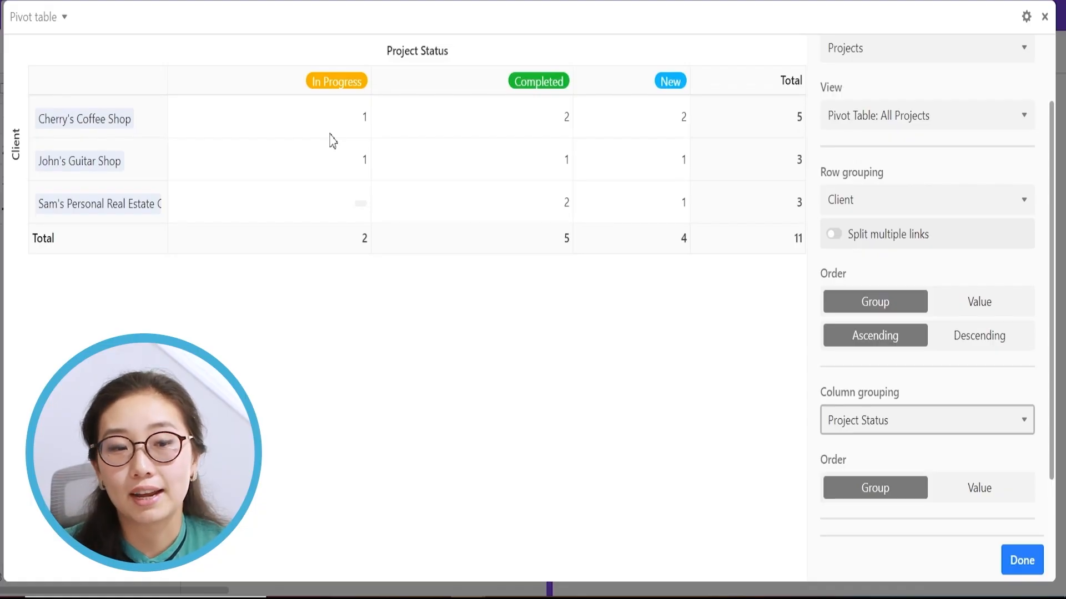
scroll(850, 283, "down", 1)
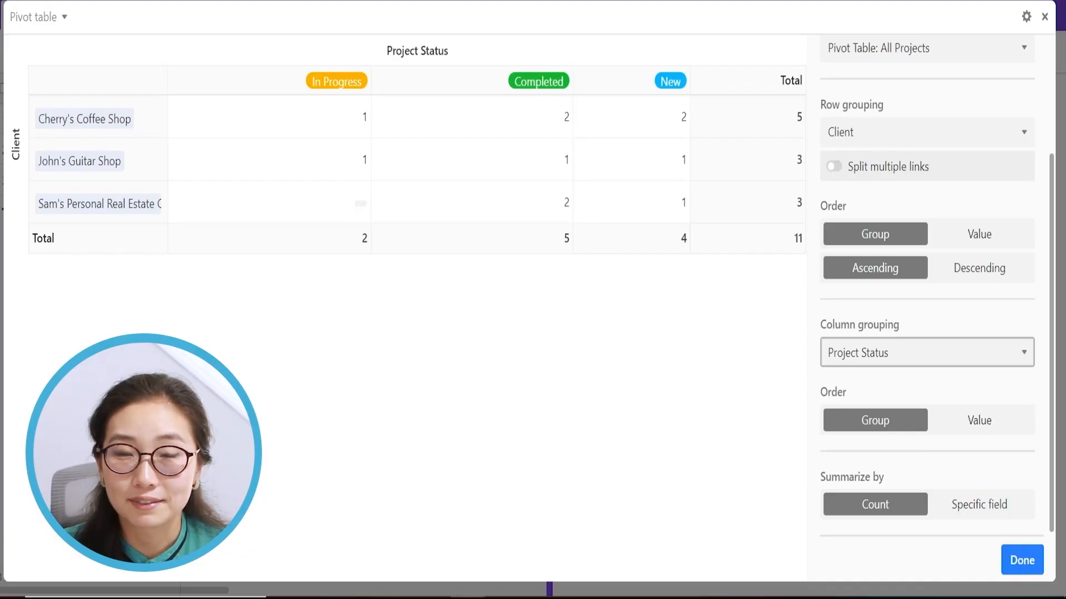
left_click(1020, 561)
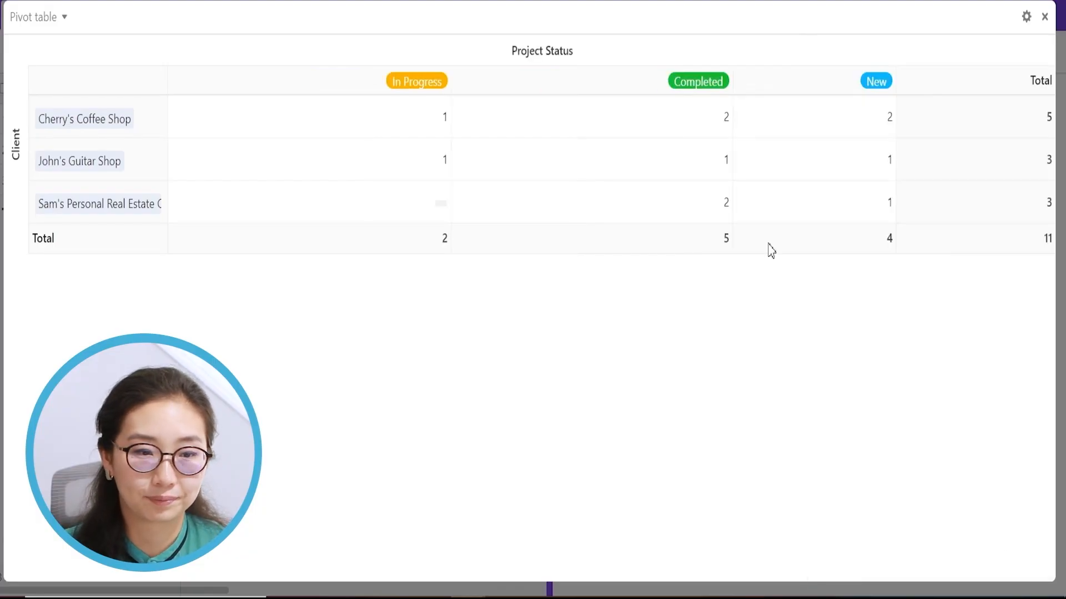
left_click(1044, 17)
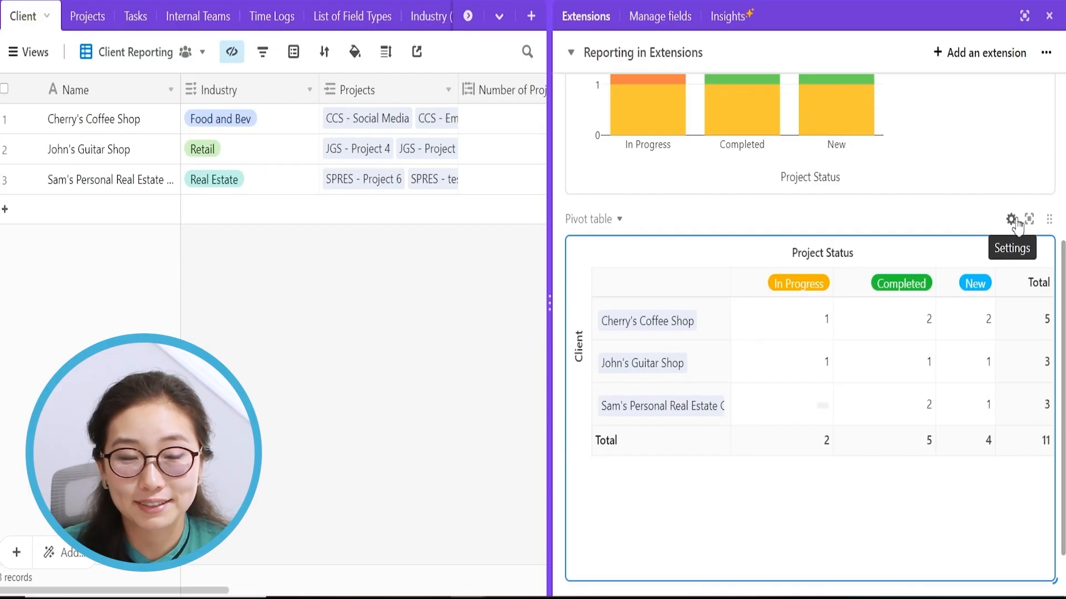
Reopen the pivot table extension with its settings displayed
left_click(1011, 220)
left_click(1026, 17)
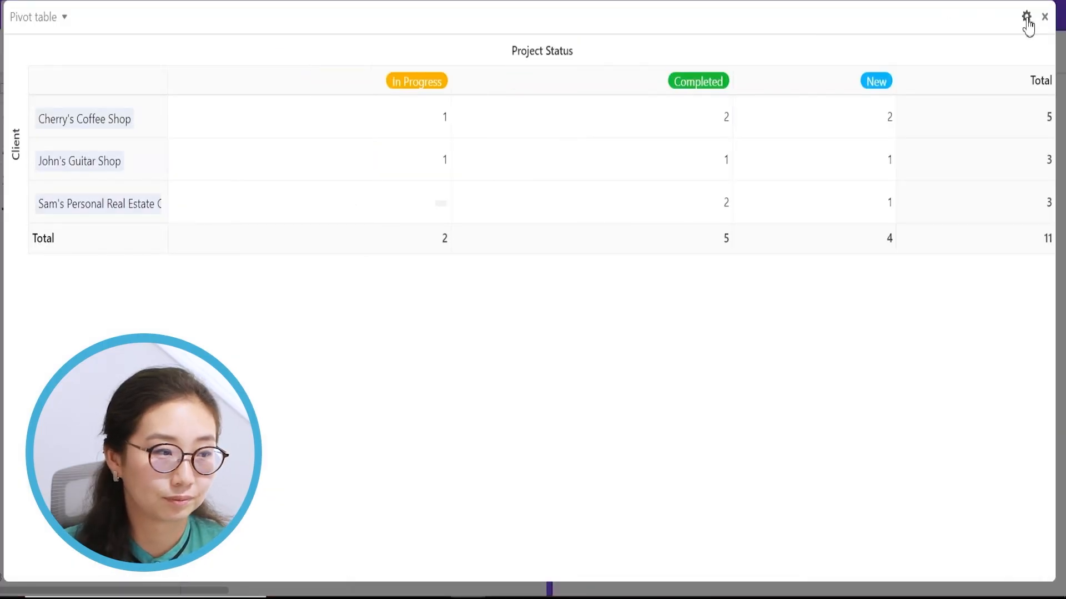
left_click(1026, 18)
Rename the pivot table extension "Number of projects by Client and Project Status"
left_click(65, 19)
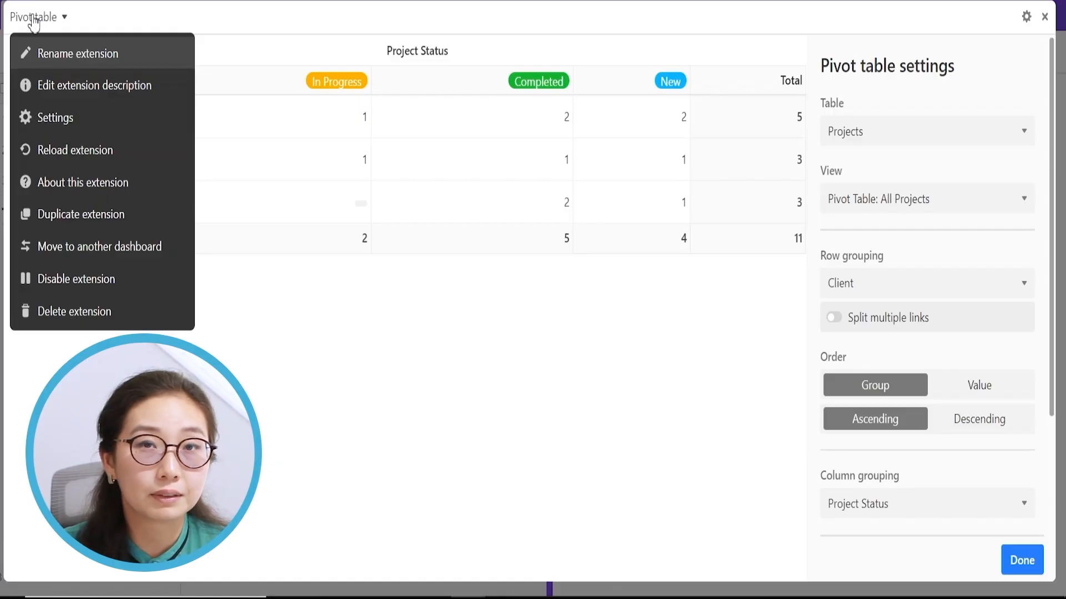
left_click(53, 56)
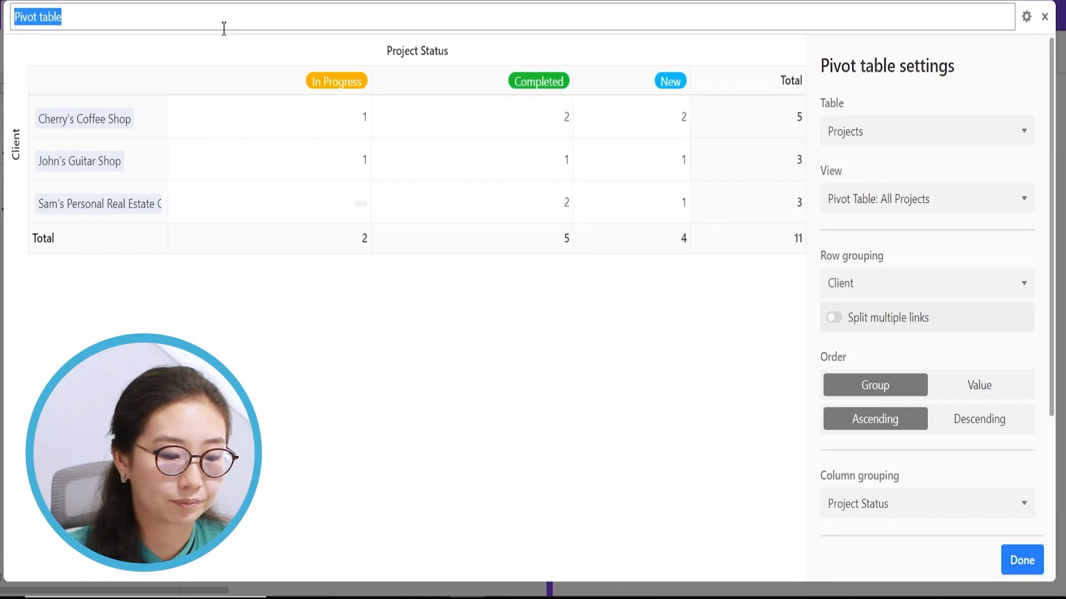
type("Projec")
key("BackSpace")
key("BackSpace")
key("BackSpace")
key("BackSpace")
key("BackSpace")
key("BackSpace")
type("Number of projects by S")
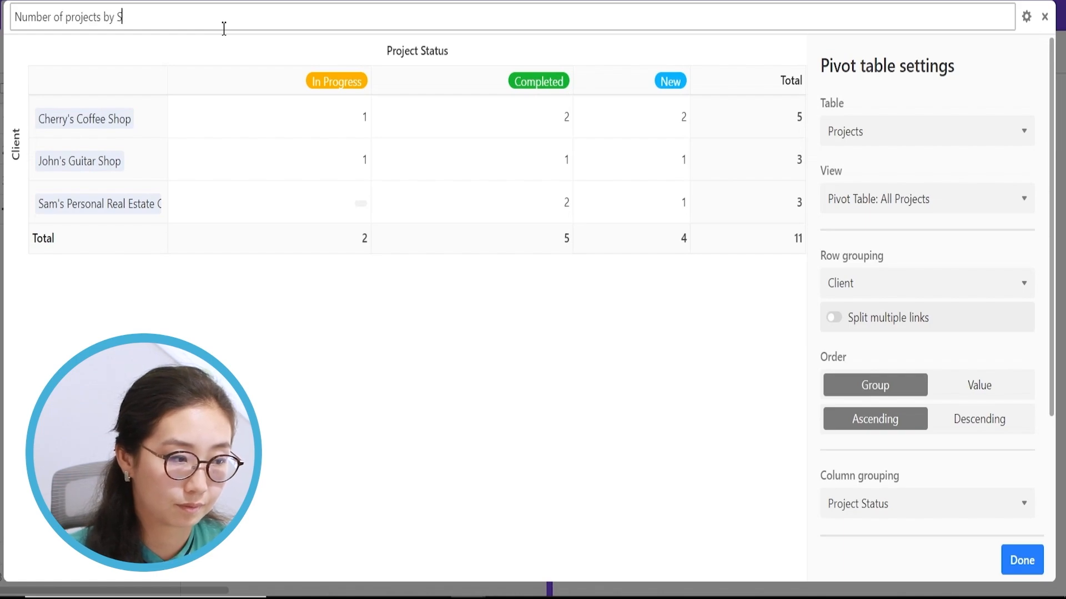
key("BackSpace")
type("Client and Project Status")
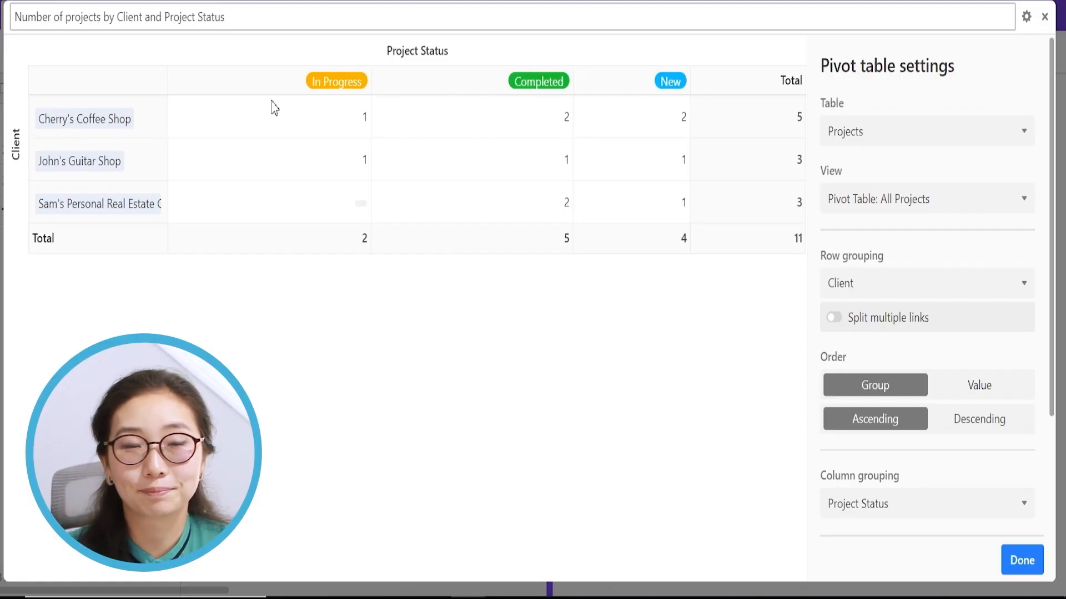
left_click(314, 340)
Duplicate the project-count pivot table extension and rename the copy "Estimated Budget of Projects by Client and Project Status"
left_click(228, 18)
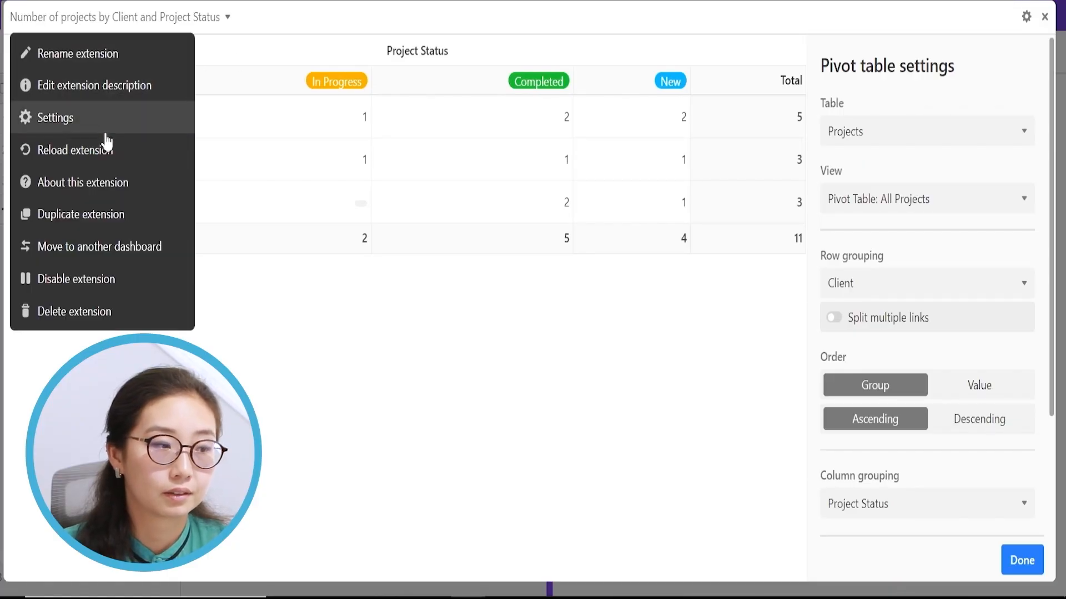
left_click(102, 222)
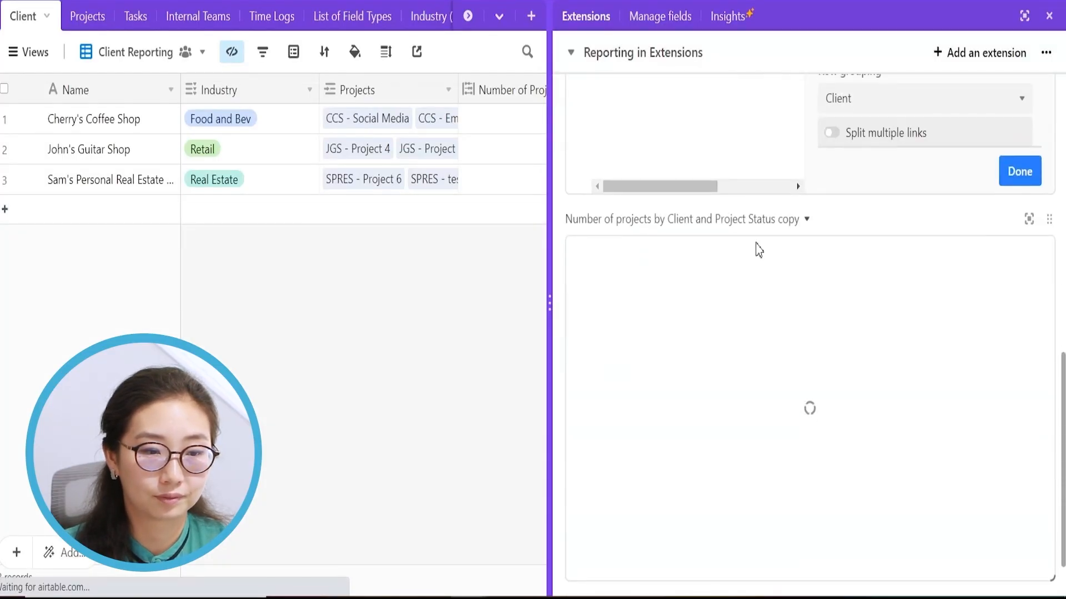
left_click(768, 222)
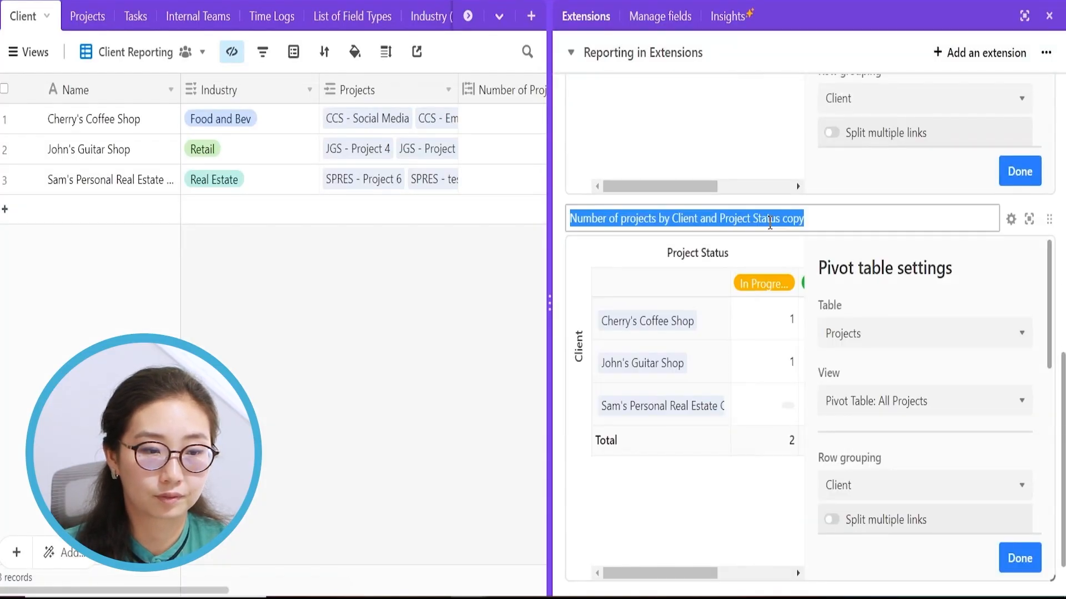
left_click(830, 220)
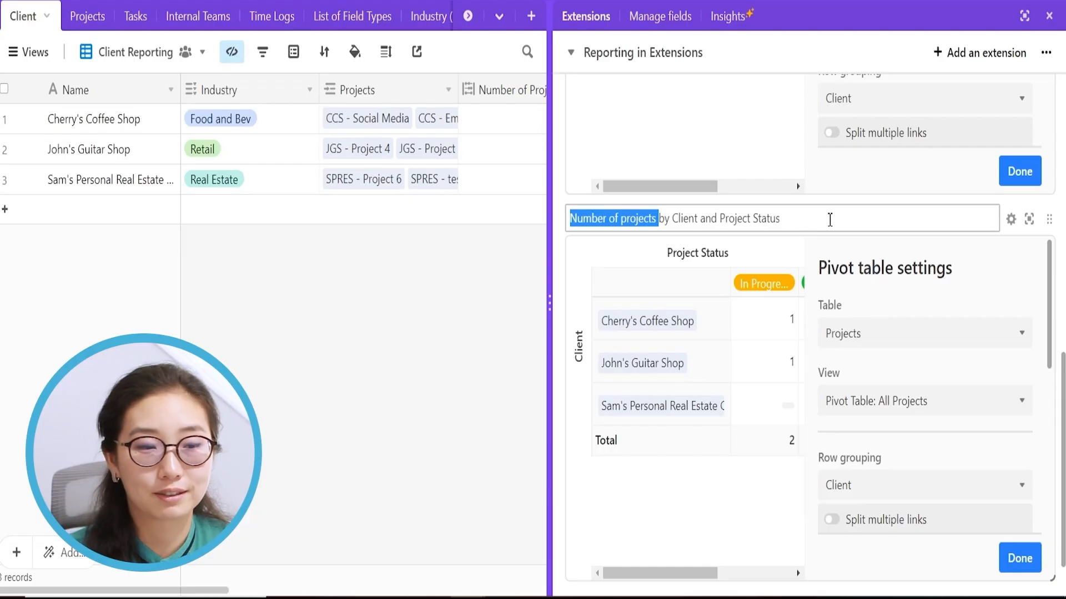
type("Es")
type("timated Budg")
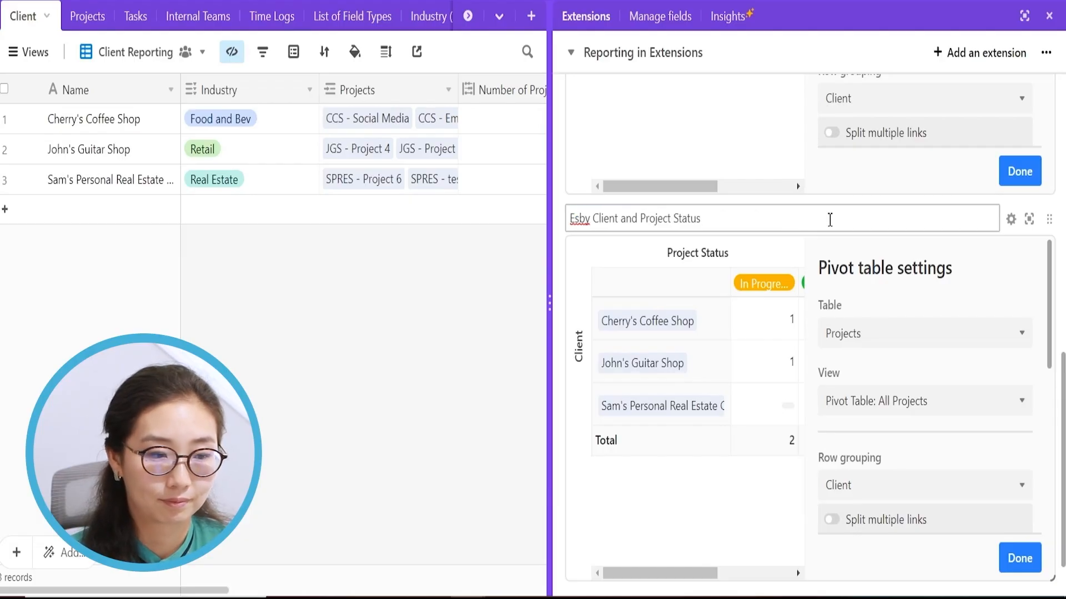
type("et of Projec")
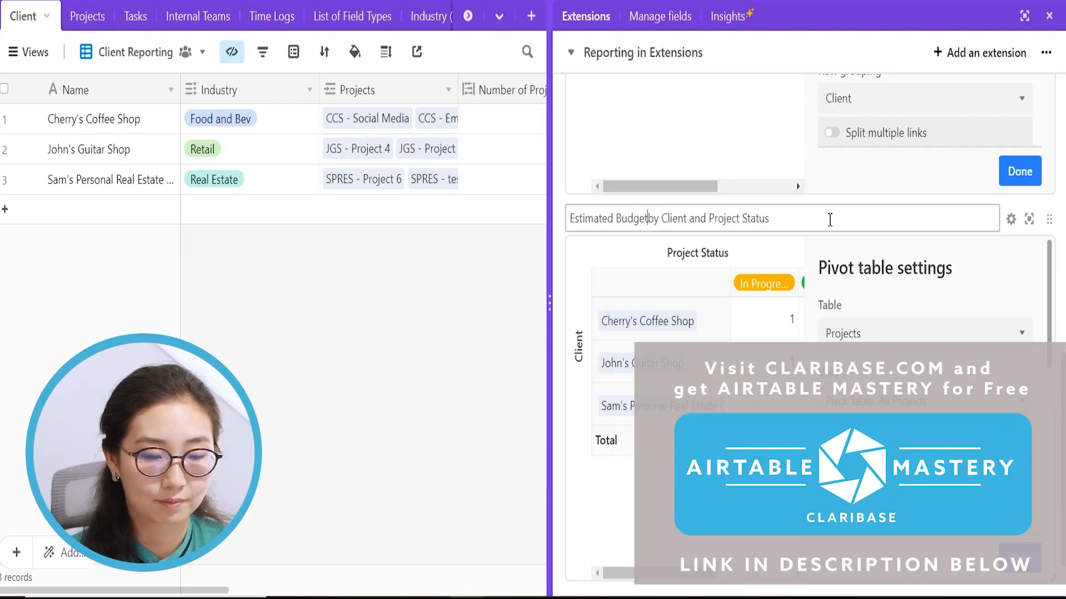
type("ts")
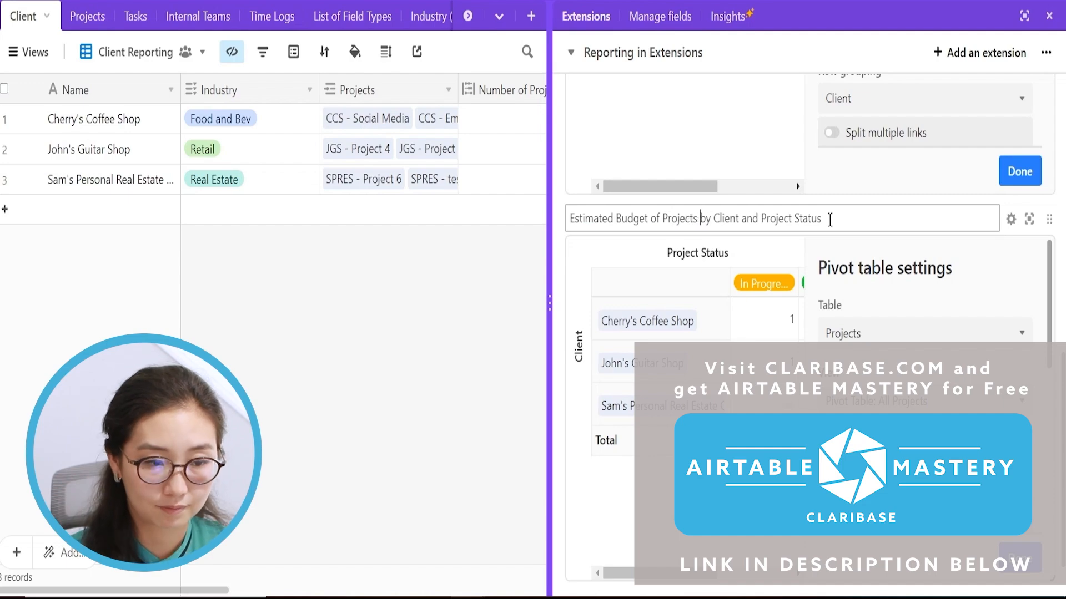
Expand the duplicated pivot table and summarize it by a specific field, Estimated Project Budget
left_click(1029, 218)
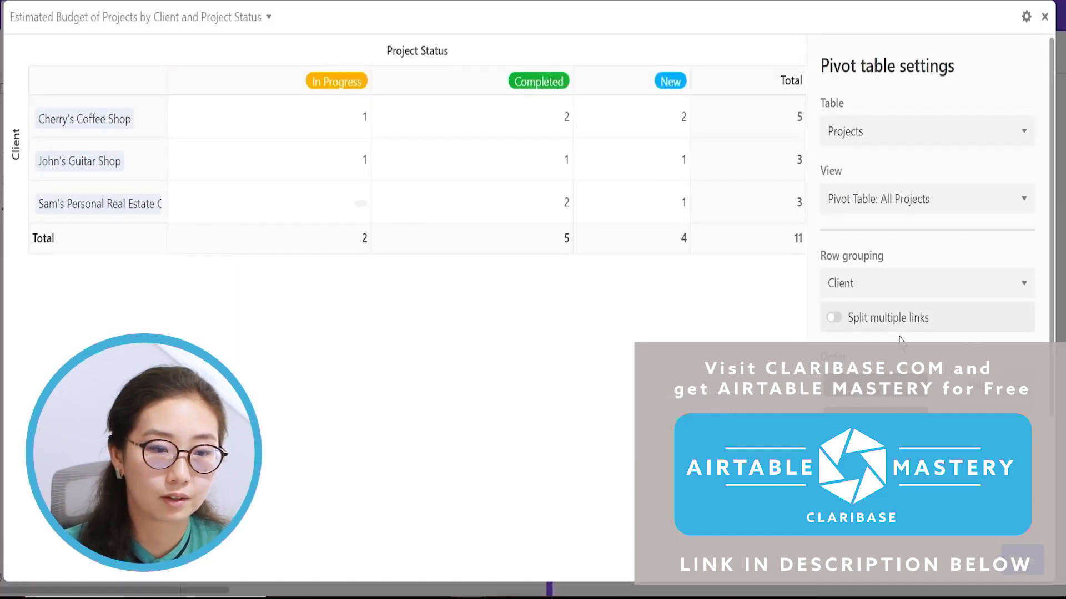
scroll(887, 350, "down", 3)
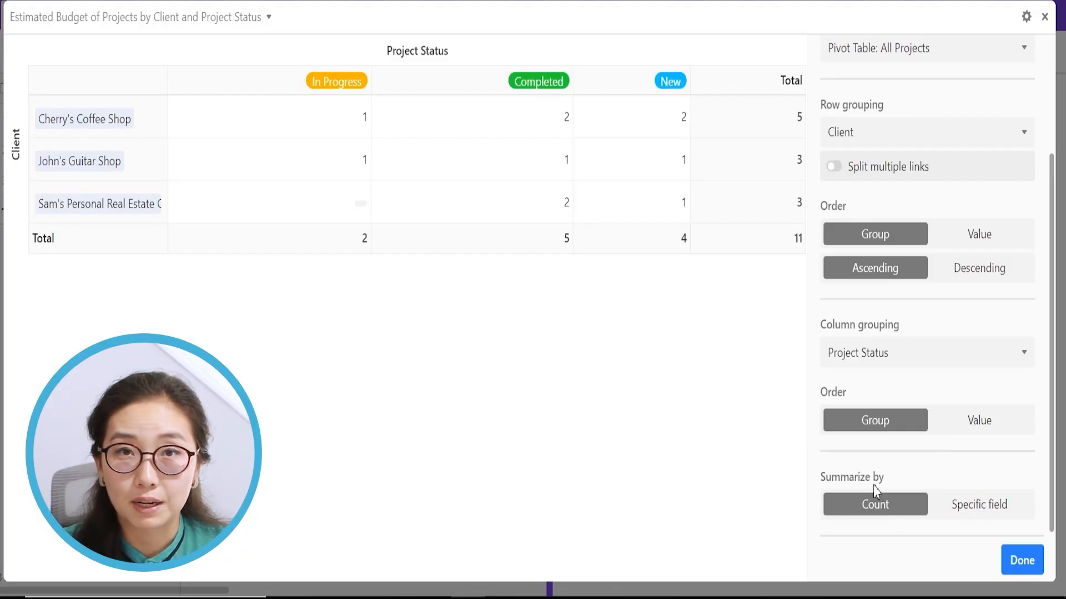
left_click(997, 508)
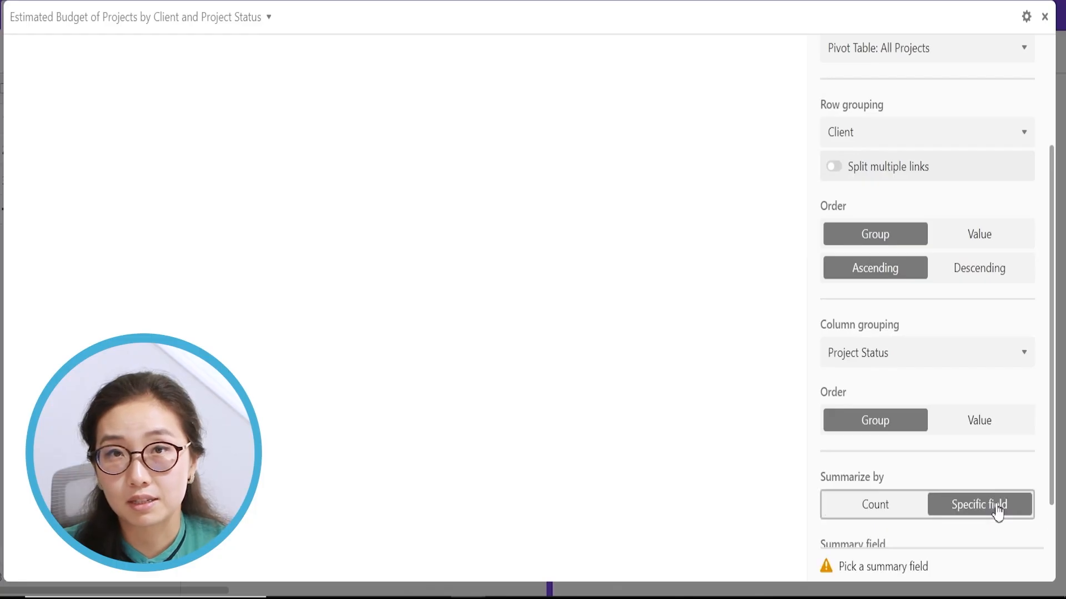
scroll(927, 373, "down", 1)
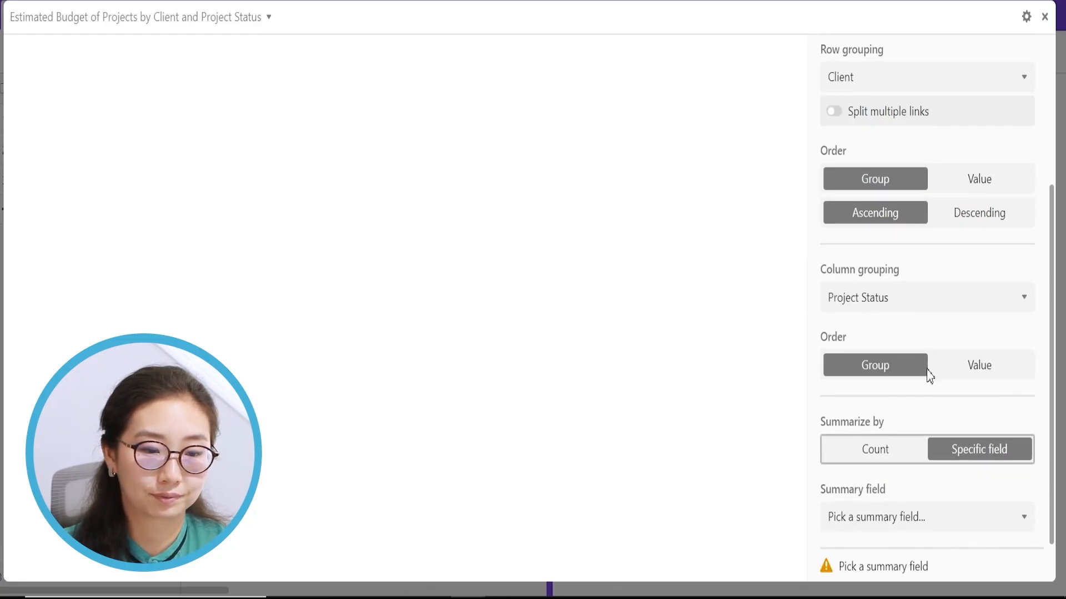
left_click(903, 531)
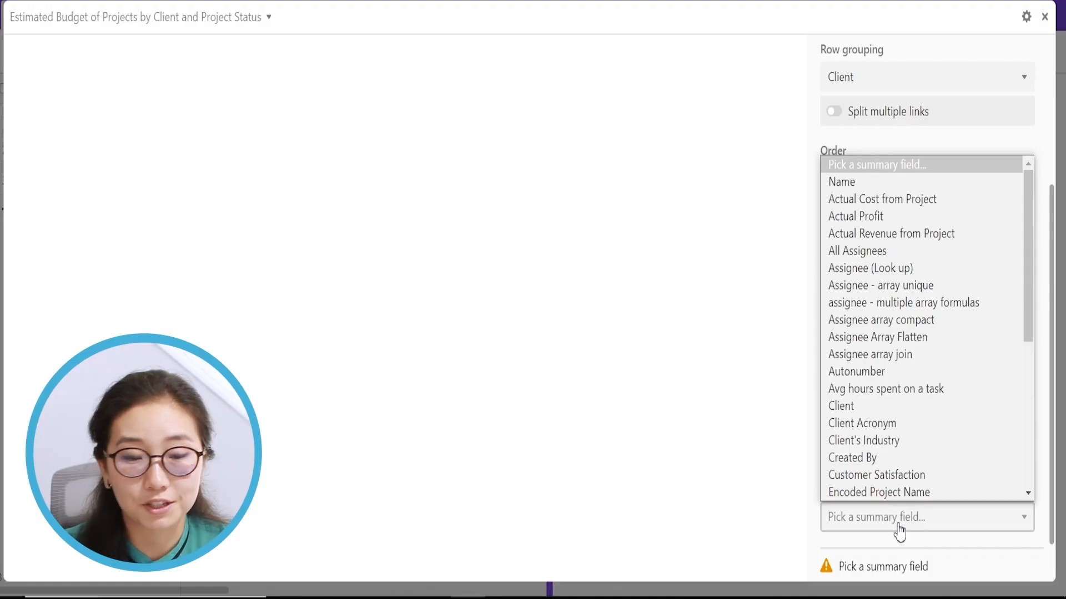
type("es")
key("Return")
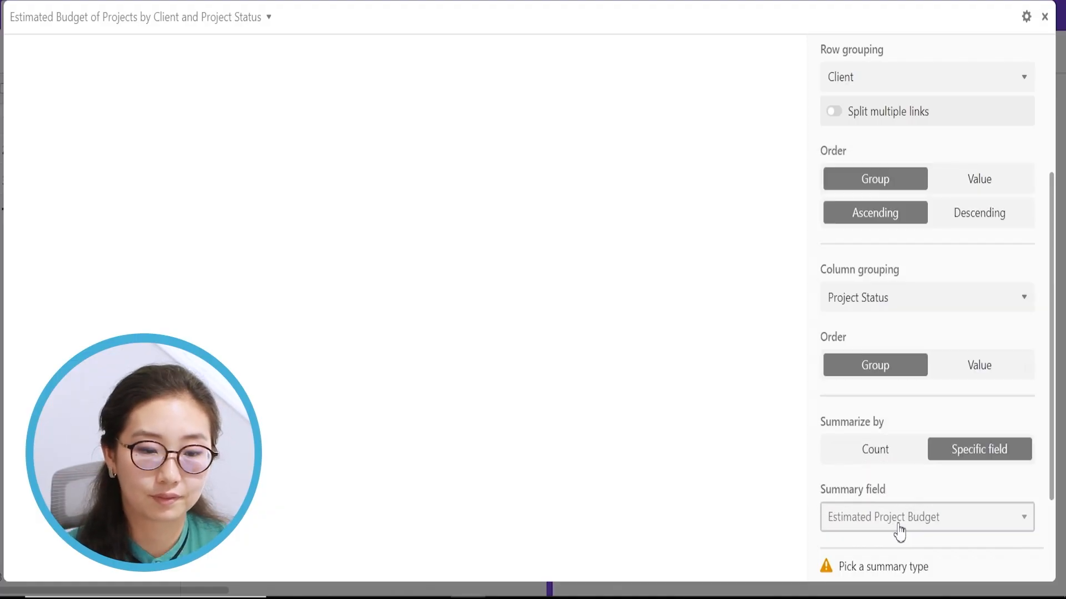
Set the summary type of the Estimated Project Budget pivot table to Sum and select its grand total
scroll(928, 389, "down", 2)
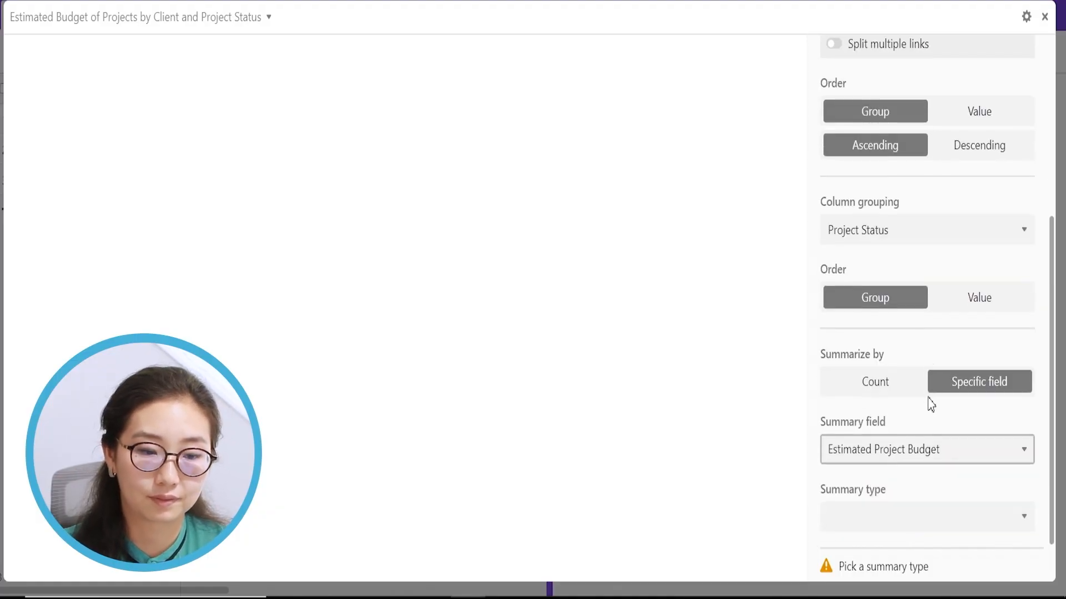
left_click(895, 529)
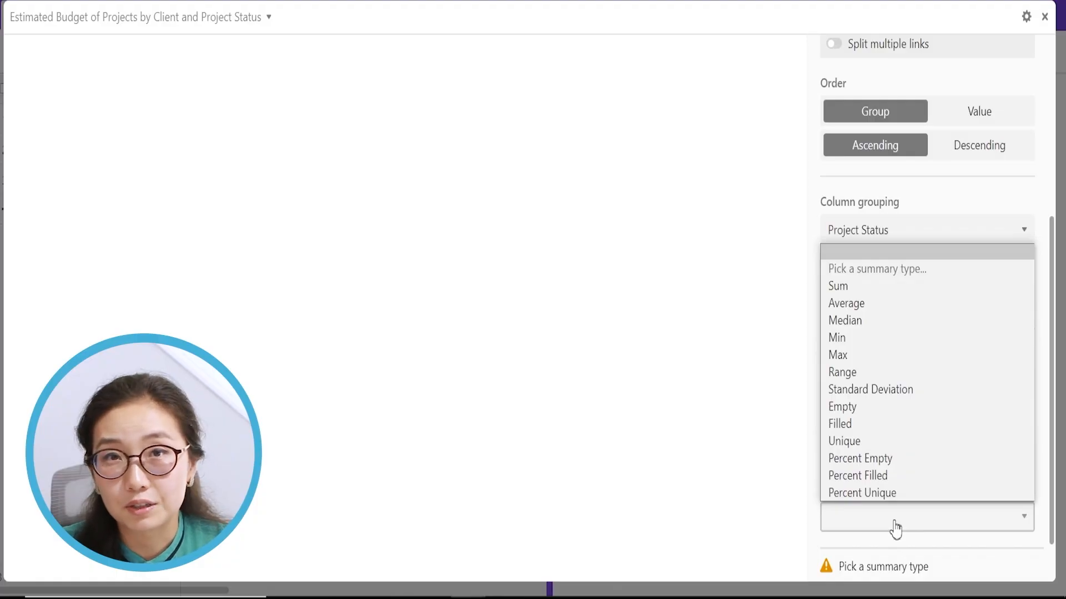
left_click(878, 302)
left_click(894, 516)
left_click(869, 285)
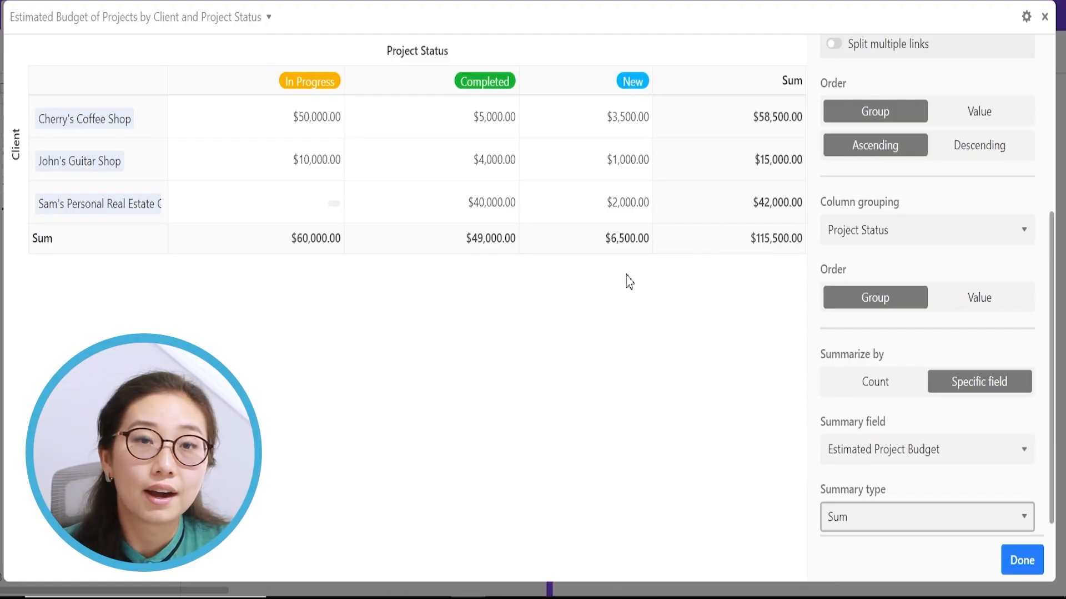
left_click(739, 240)
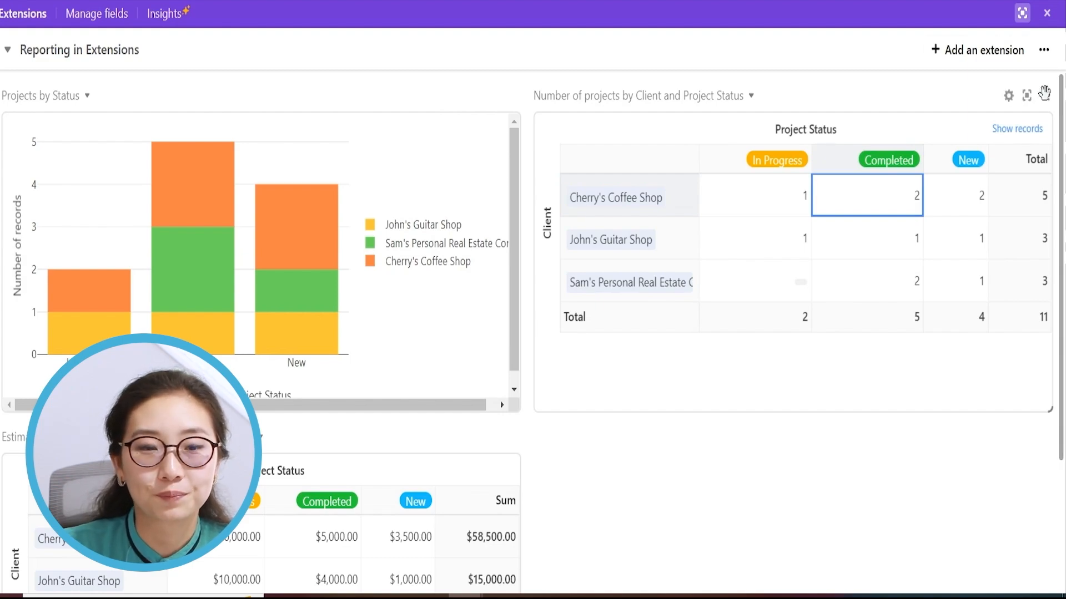
Expand the project-count pivot table and examine the records behind the Completed counts of John's Guitar Shop and Cherry's Coffee Shop
left_click(1027, 95)
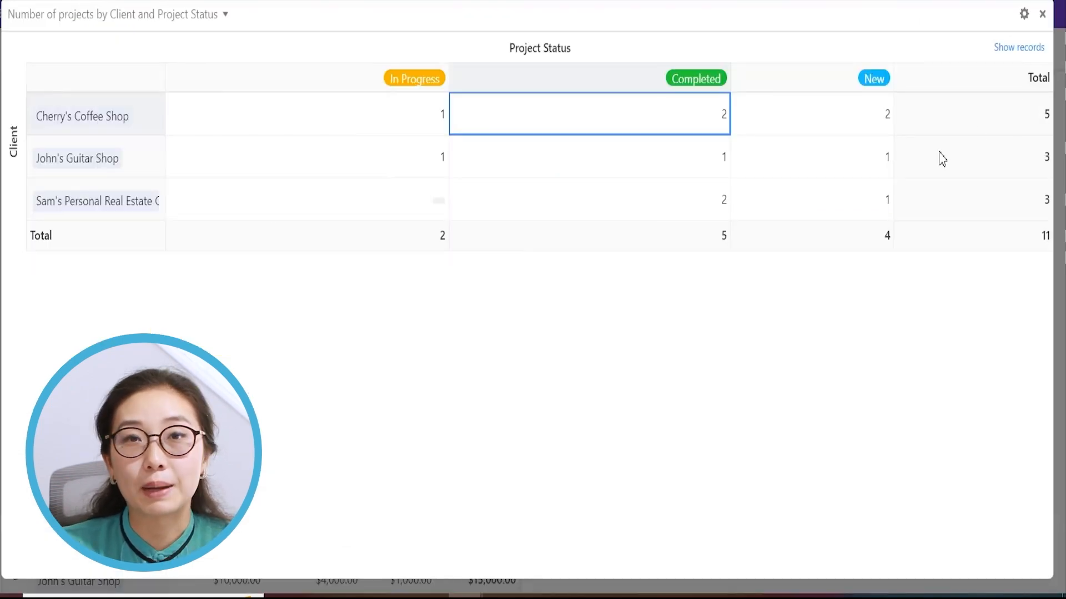
left_click(682, 167)
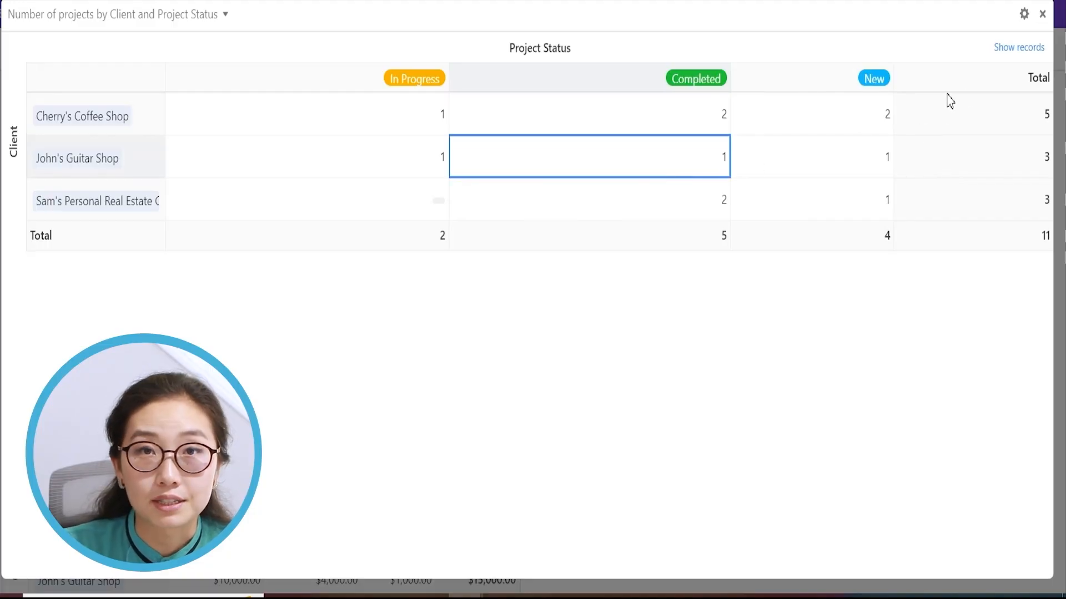
left_click(1003, 49)
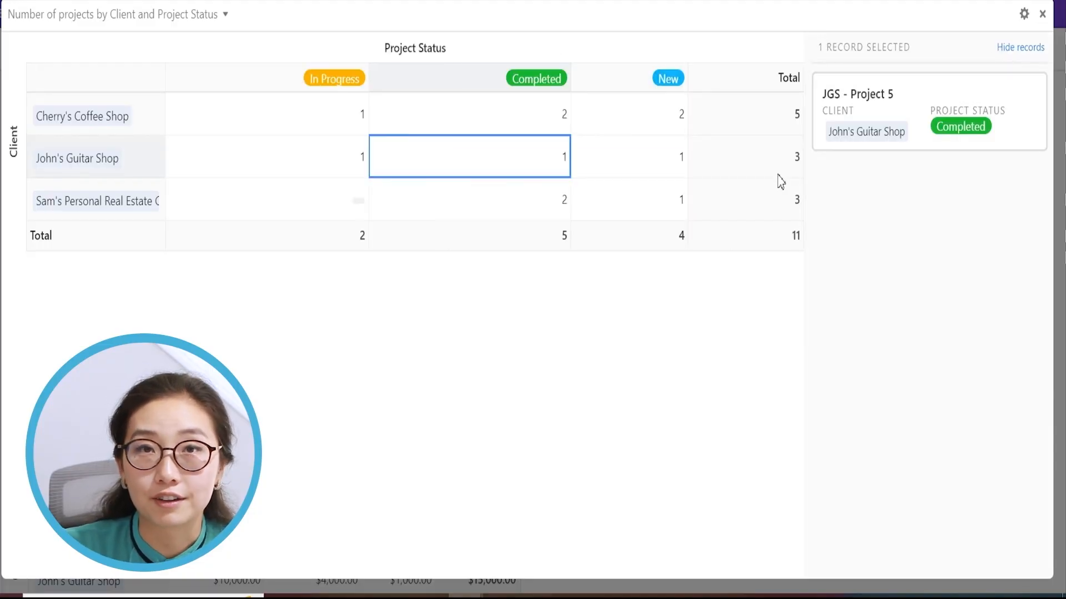
left_click(540, 128)
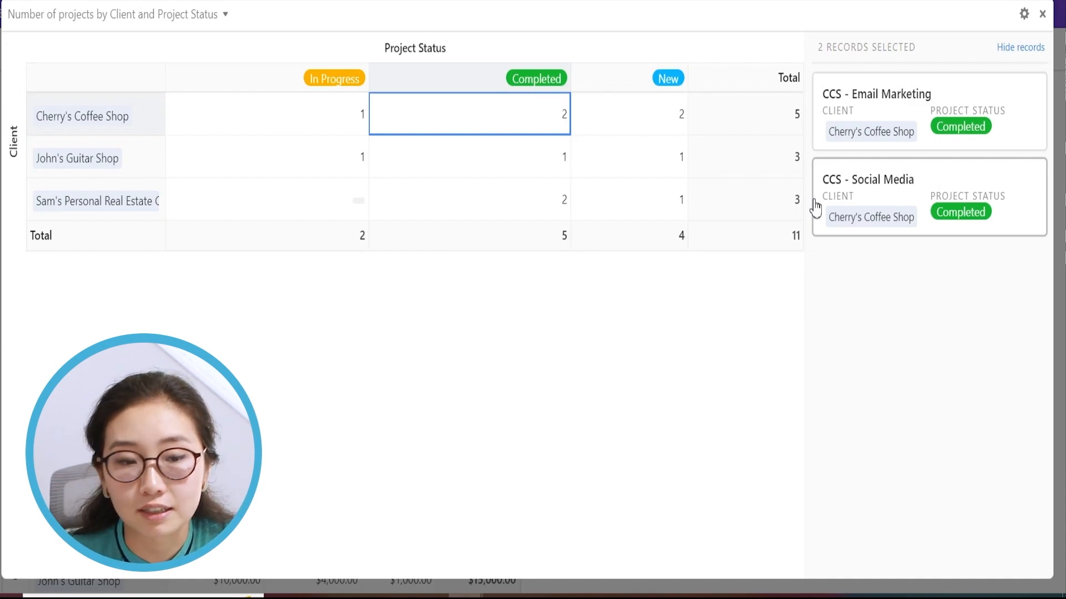
left_click(1042, 13)
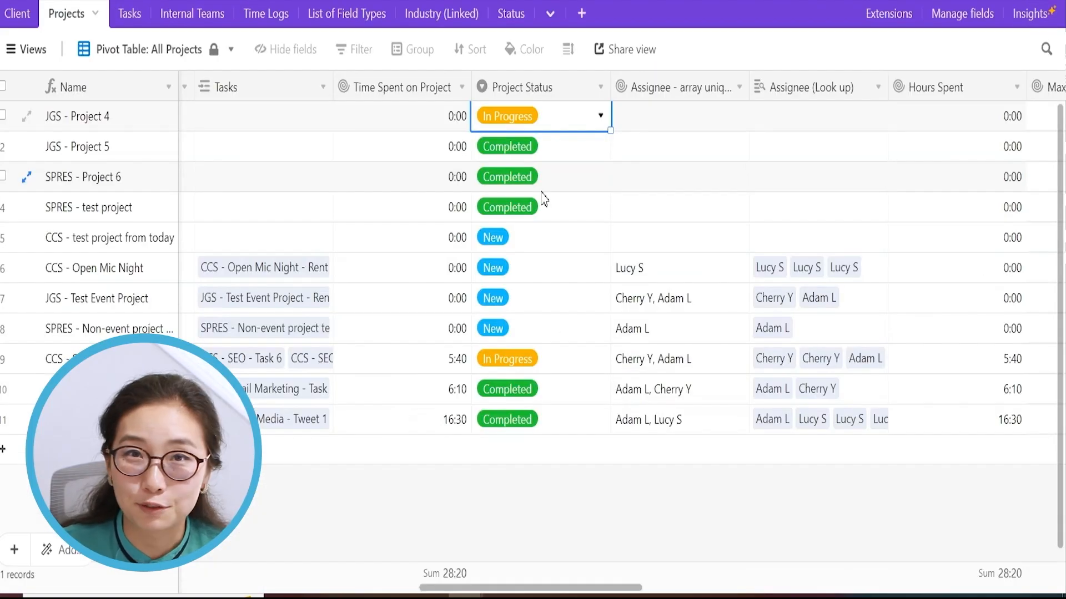
Clear the Project Status of JGS - Project 4 and JGS - Project 5 in the Projects table
key("Delete")
key("Down")
key("Delete")
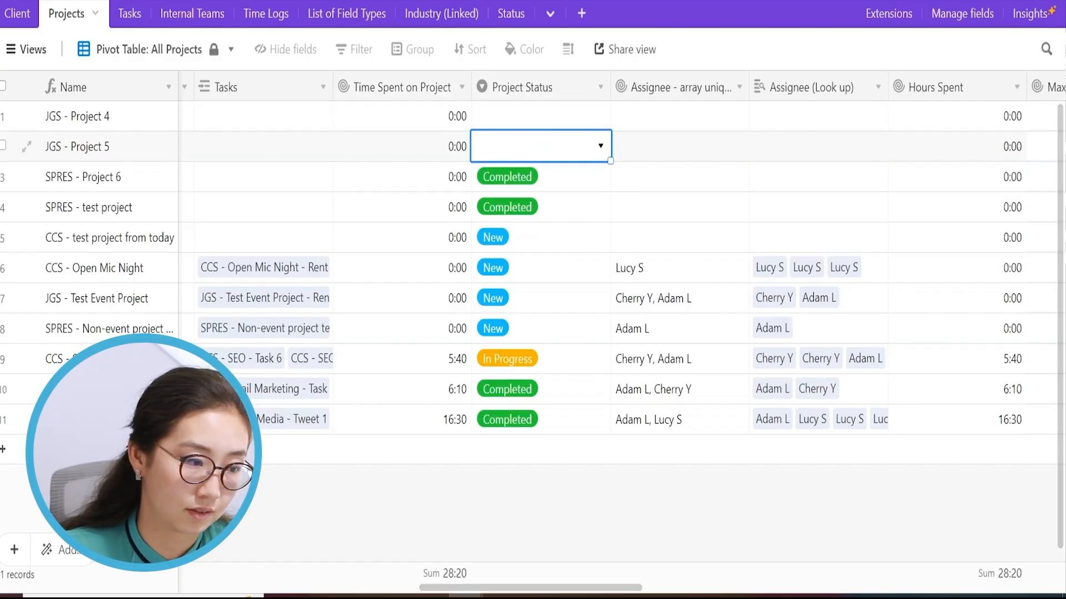
Return to the extensions dashboard, expand the project-count pivot table and show the John's Guitar Shop records with an empty status
left_click(810, 1)
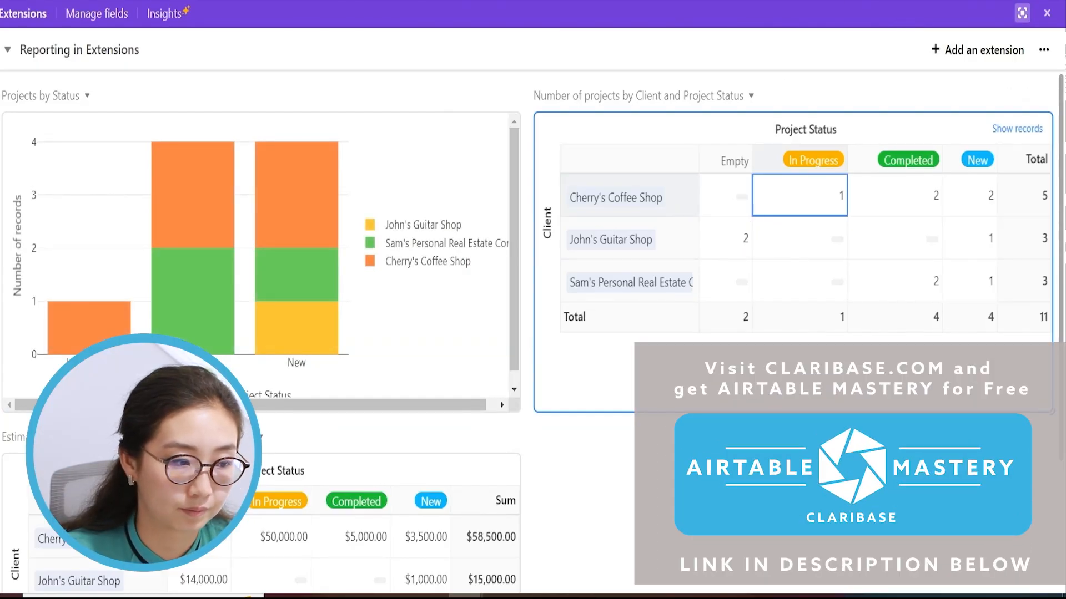
left_click(1026, 95)
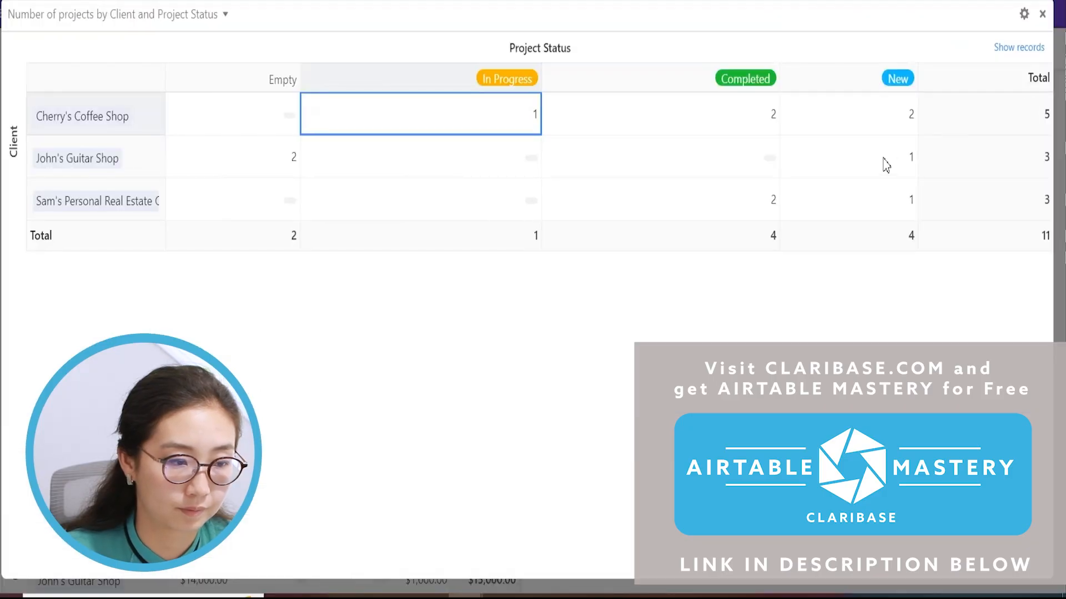
left_click(285, 170)
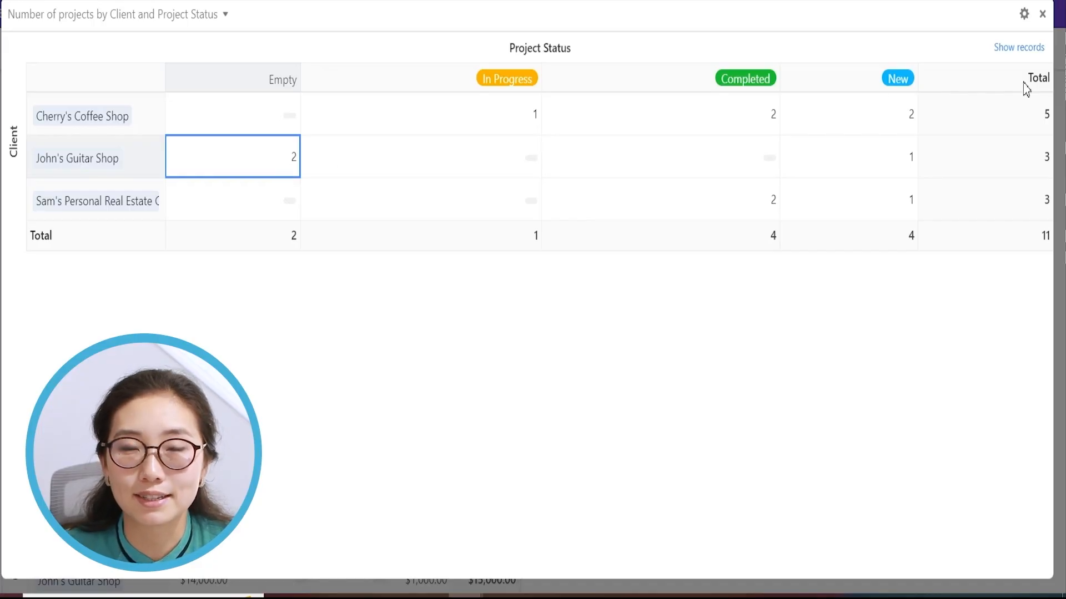
left_click(1024, 48)
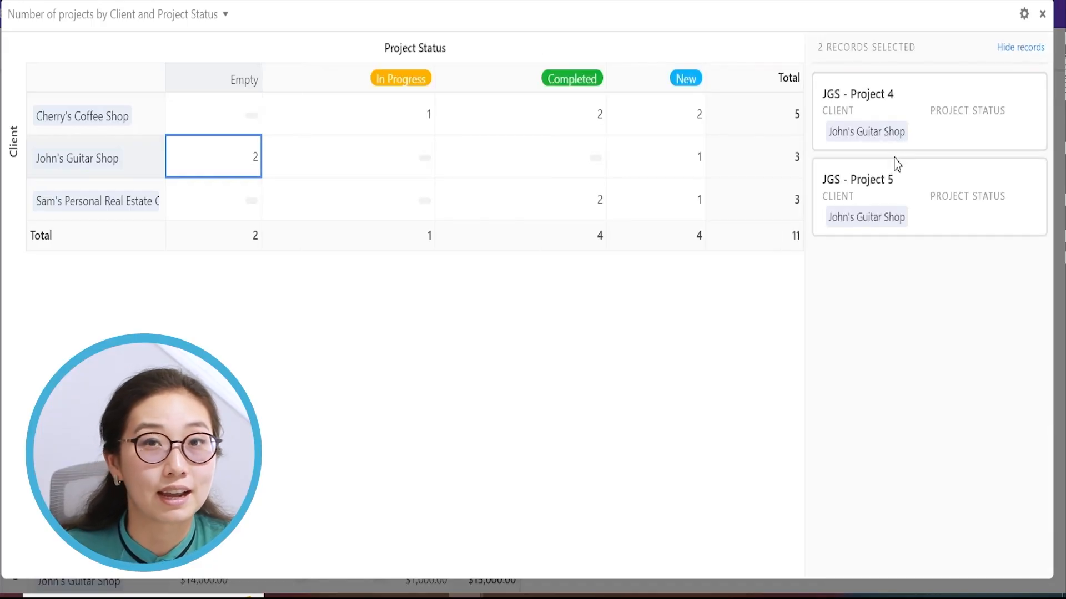
Open the JGS - Project 4 record from the pivot table, set its Project Status to In Progress and close it
left_click(909, 123)
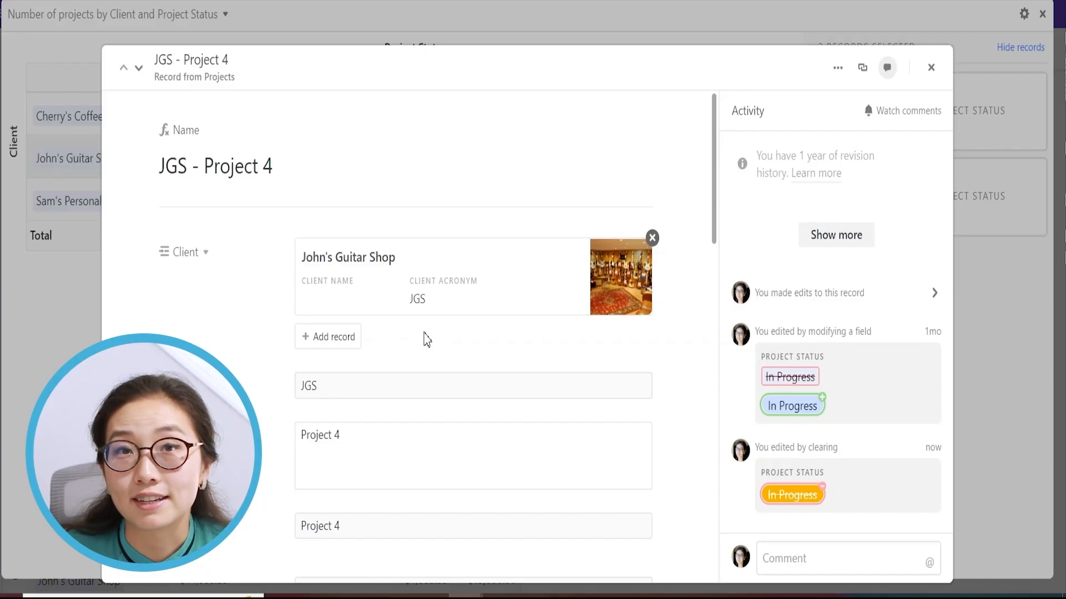
scroll(391, 474, "down", 15)
scroll(391, 474, "up", 9)
scroll(392, 474, "down", 14)
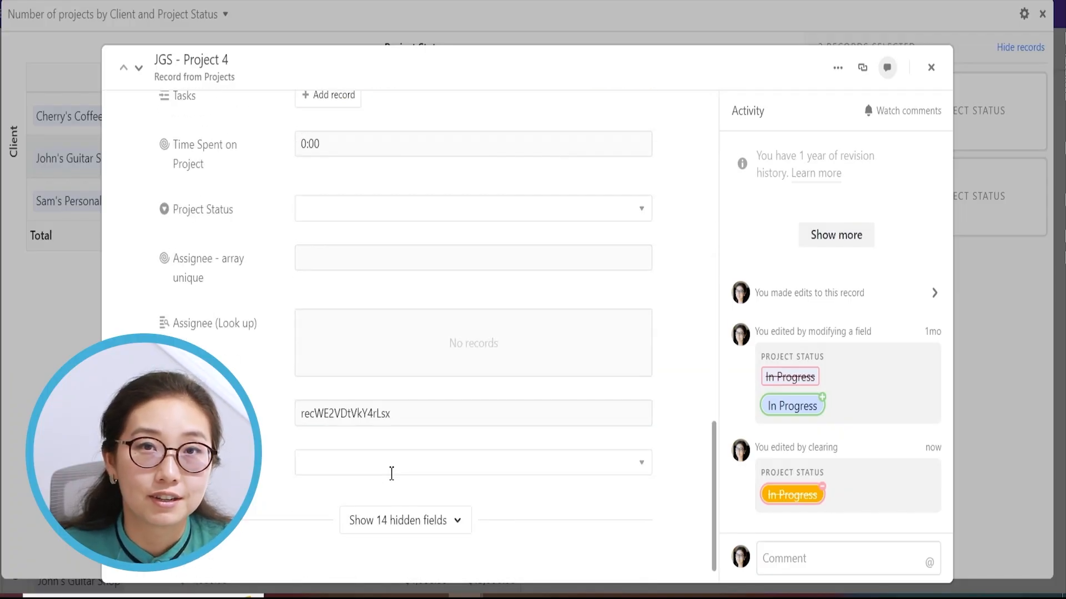
left_click(378, 210)
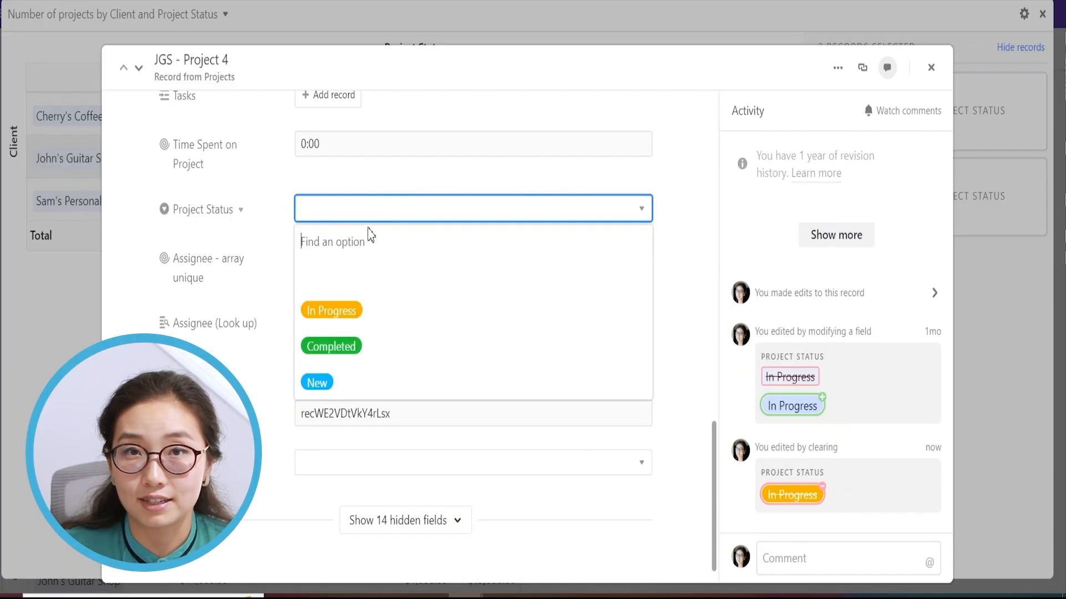
left_click(336, 319)
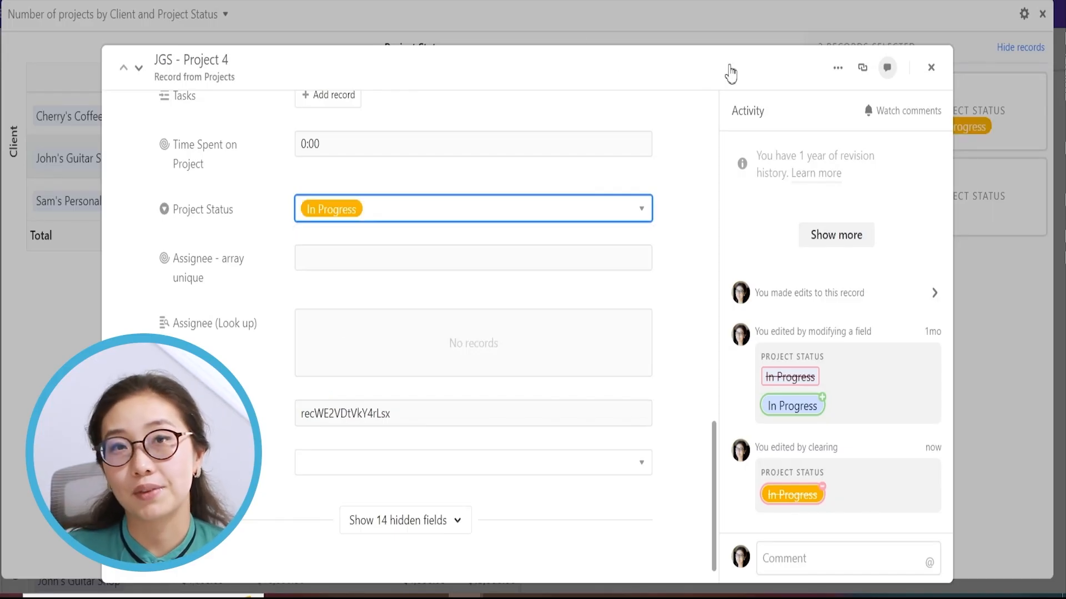
left_click(932, 69)
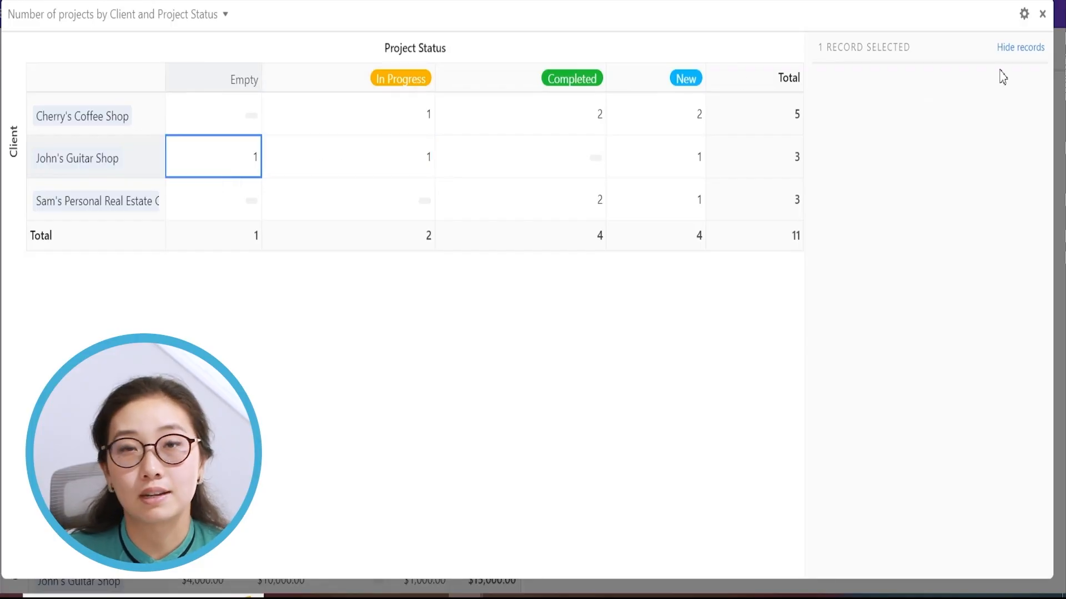
Reopen the expanded pivot table and set the Project Status of the remaining empty-status record, JGS - Project 5, to New
left_click(1042, 14)
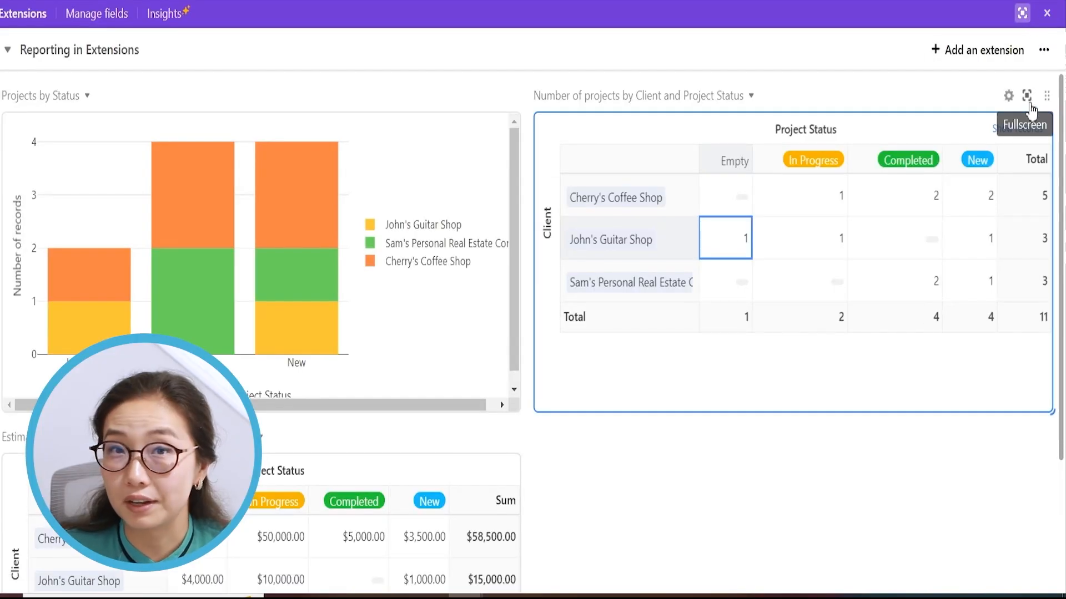
left_click(1026, 95)
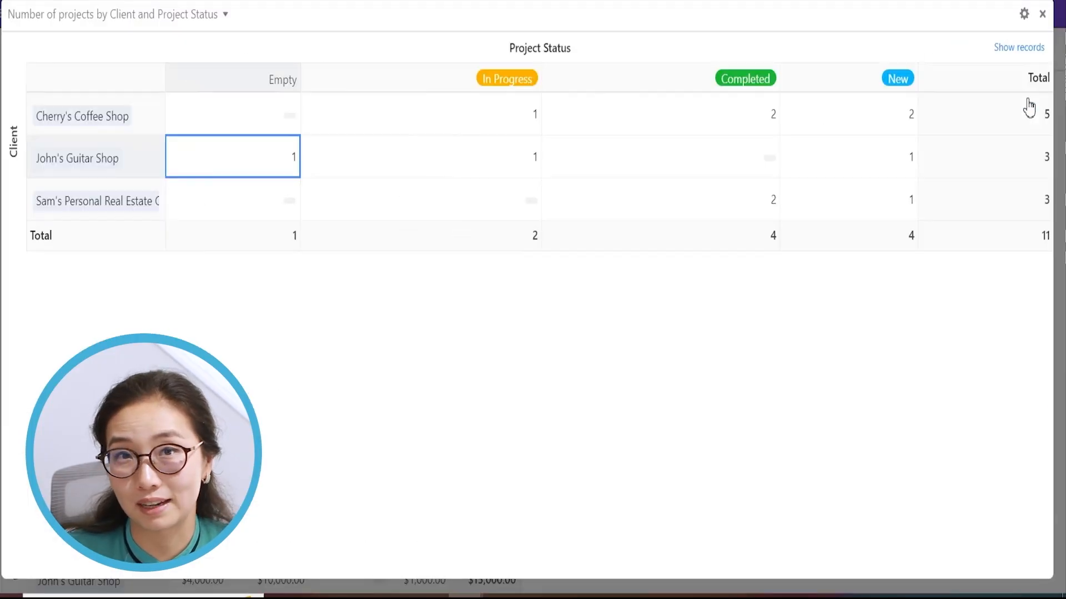
left_click(1007, 50)
left_click(923, 94)
scroll(344, 411, "down", 10)
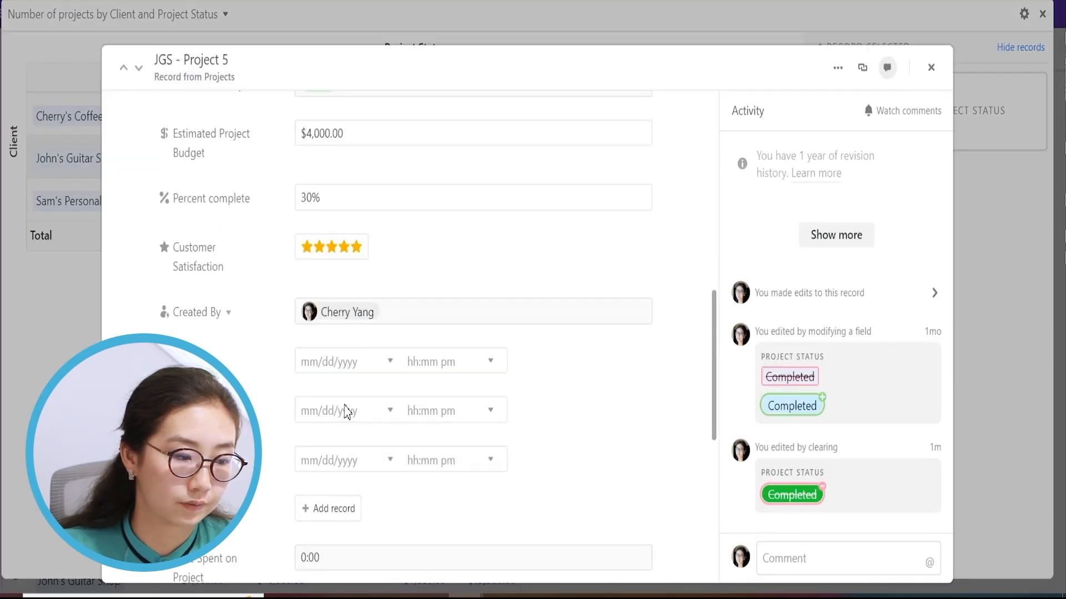
scroll(346, 408, "up", 4)
left_click(303, 465)
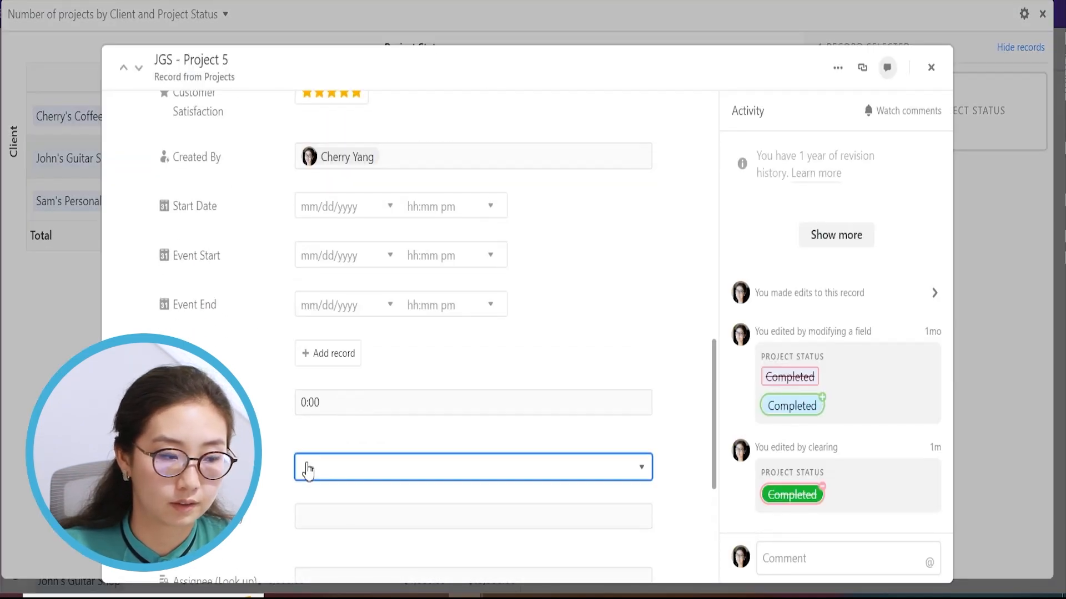
left_click(328, 444)
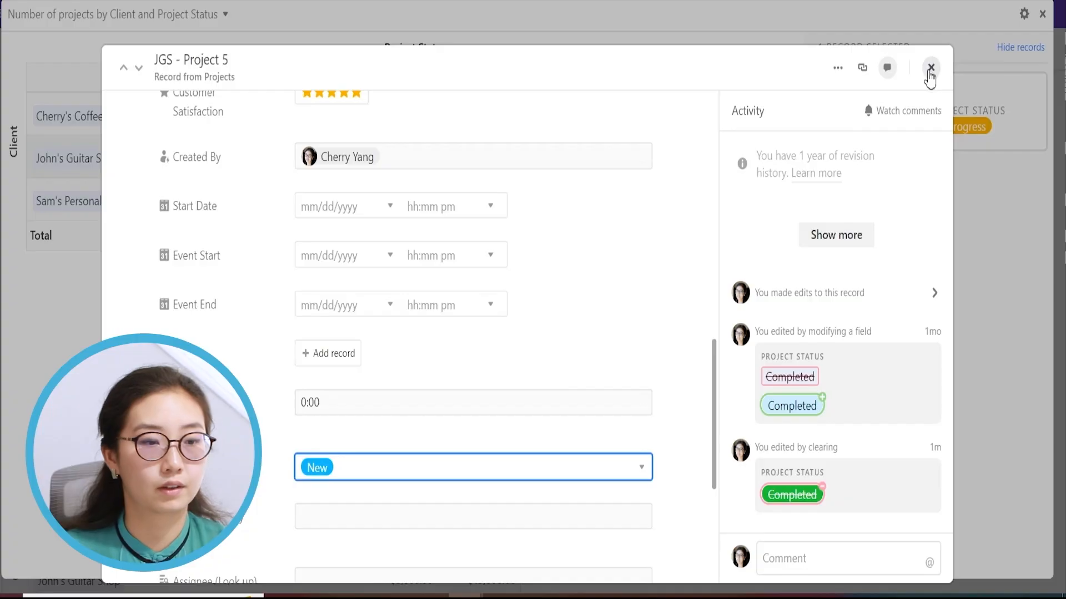
left_click(930, 67)
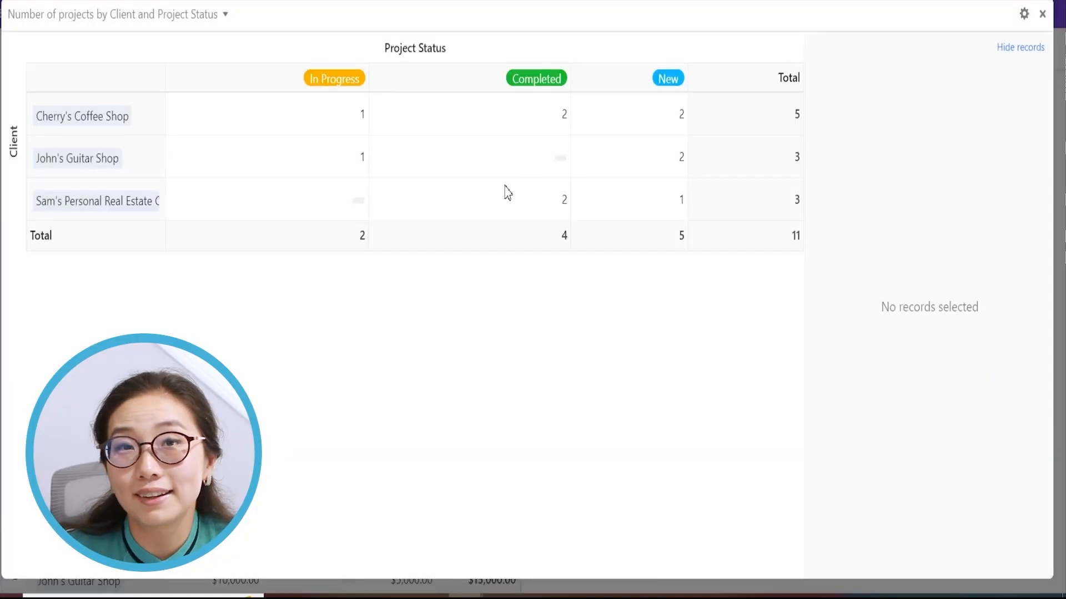